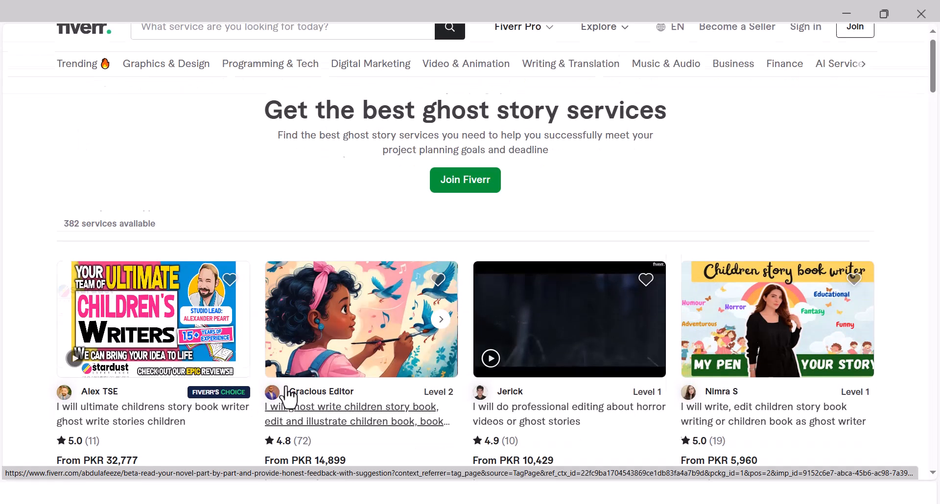
Browse the ghost story writing services and their starting prices on Fiverr.
{"action": "scroll", "coordinate": [283, 389], "scroll_direction": "down", "scroll_amount": 5}
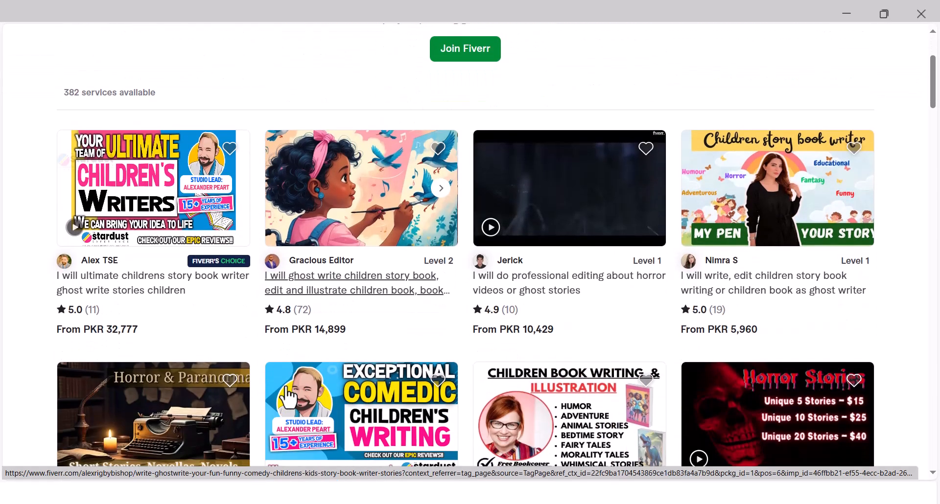
{"action": "scroll", "coordinate": [117, 366], "scroll_direction": "up", "scroll_amount": 5}
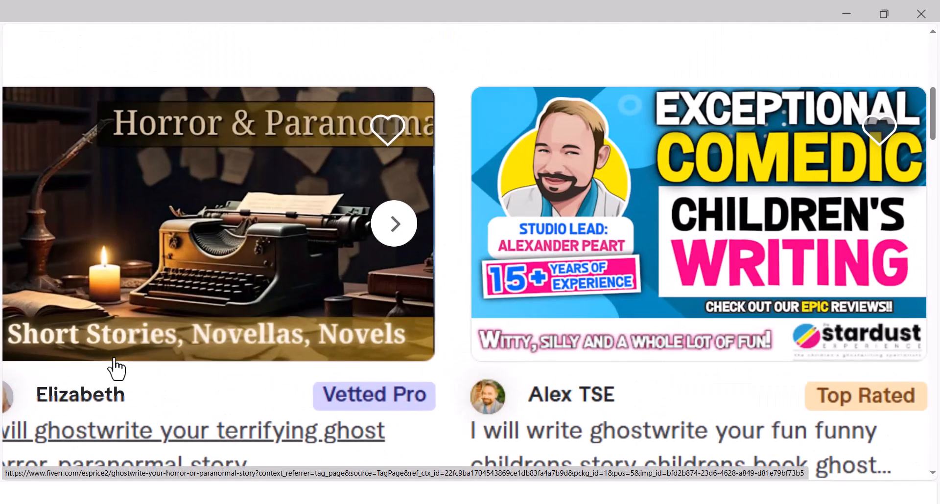
{"action": "scroll", "coordinate": [285, 382], "scroll_direction": "down", "scroll_amount": 5}
{"action": "scroll", "coordinate": [287, 382], "scroll_direction": "down", "scroll_amount": 2}
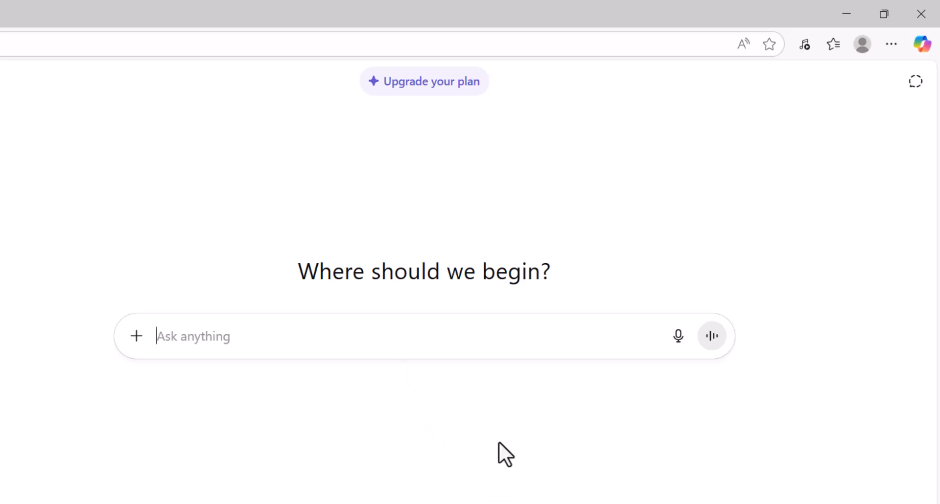
Ask ChatGPT for 10 original short horror story ideas tellable in under 5 minutes, each with a chilling hook, rising suspense and an unexpected twist ending.
{"action": "type", "text": "Give m"}
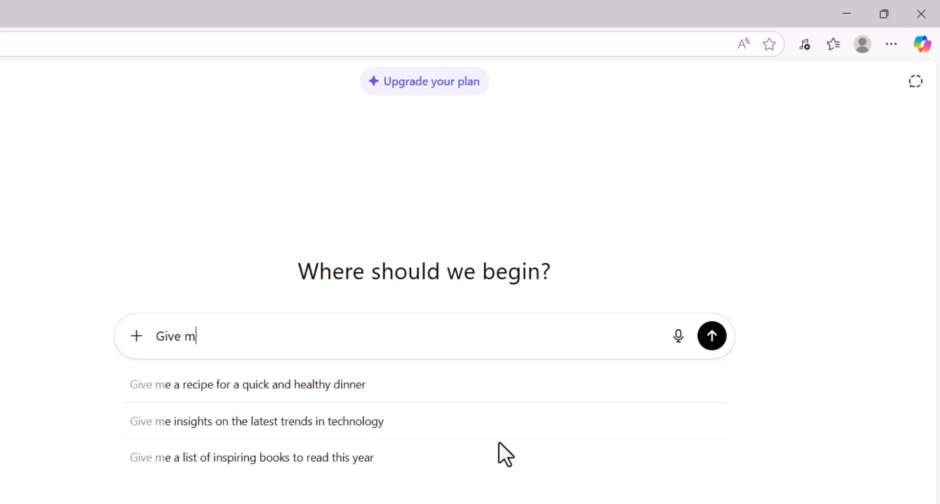
{"action": "type", "text": "e 10 original"}
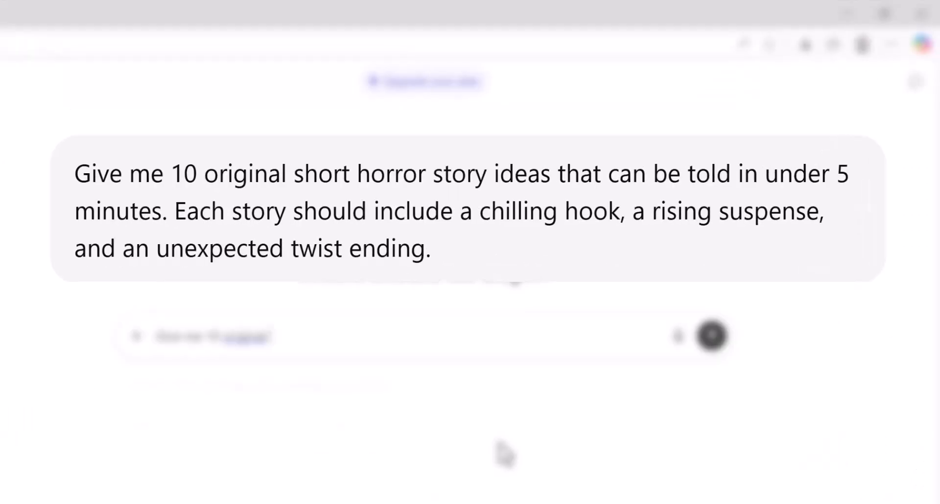
{"action": "type", "text": " short"}
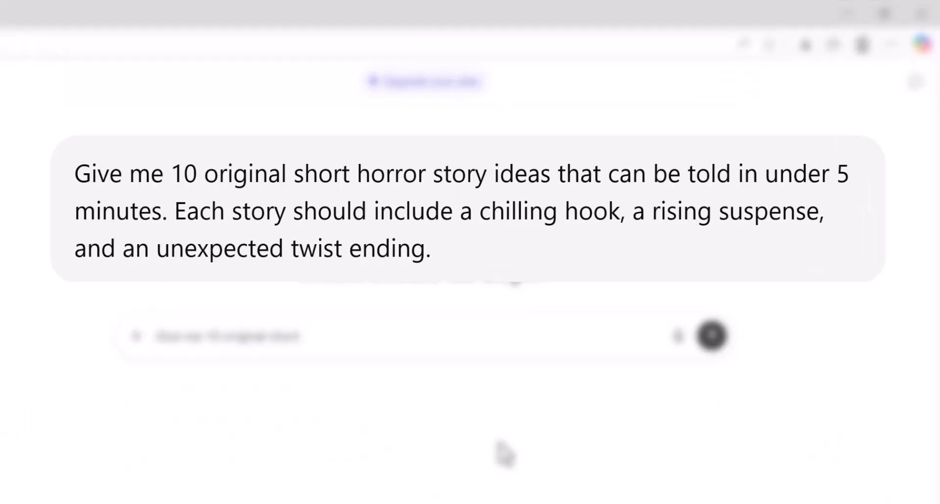
{"action": "type", "text": " horror story ideas"}
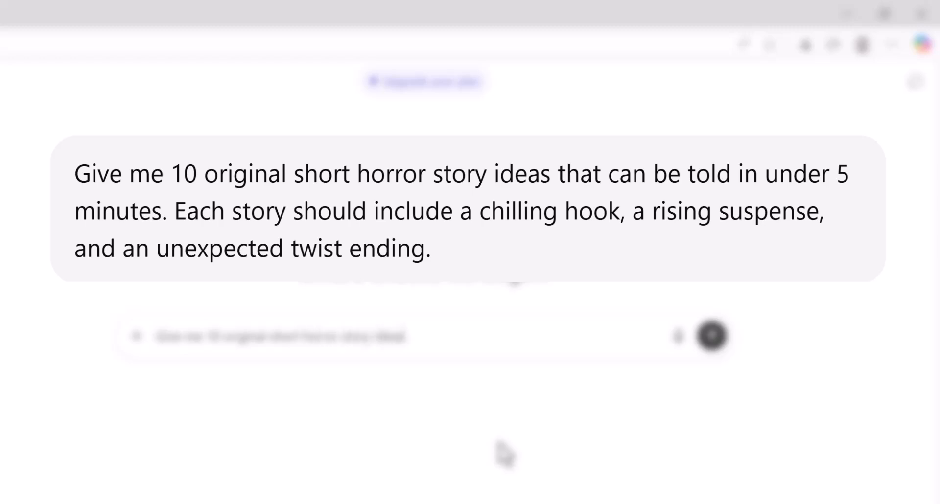
{"action": "type", "text": " that can be"}
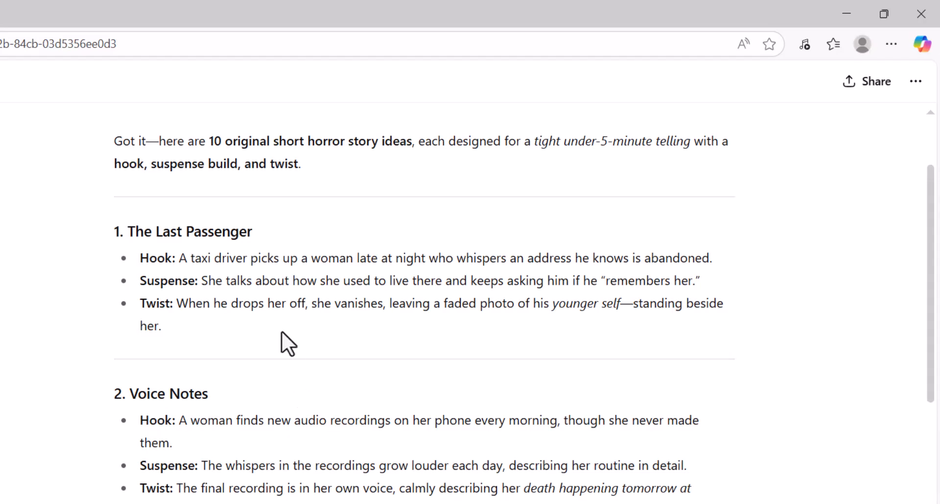
Read through the generated horror story ideas, checking the hook, suspense and twist of each one.
{"action": "scroll", "coordinate": [281, 332], "scroll_direction": "up", "scroll_amount": 2}
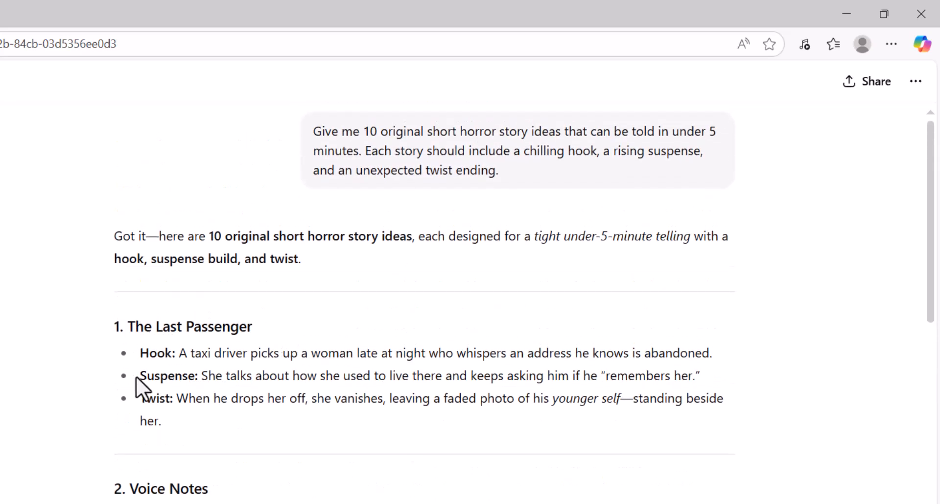
{"action": "scroll", "coordinate": [169, 419], "scroll_direction": "down", "scroll_amount": 1}
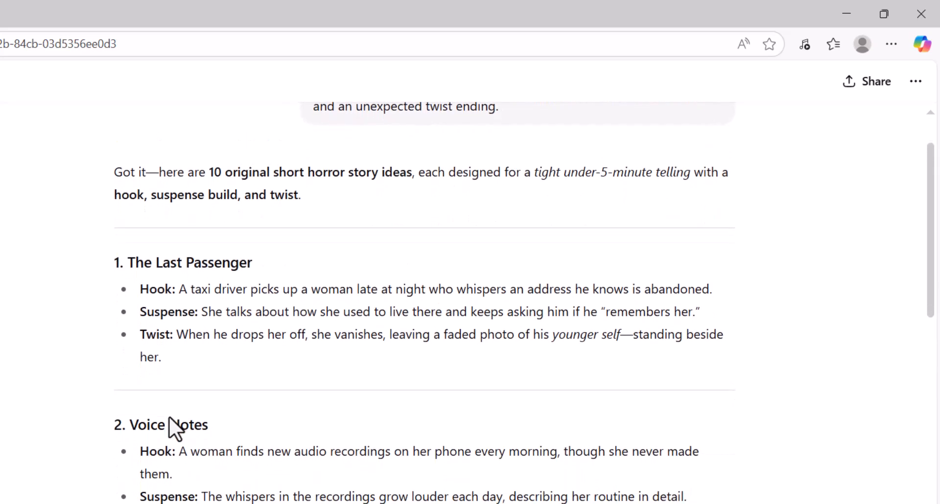
{"action": "scroll", "coordinate": [254, 500], "scroll_direction": "down", "scroll_amount": 1}
{"action": "scroll", "coordinate": [254, 489], "scroll_direction": "down", "scroll_amount": 2}
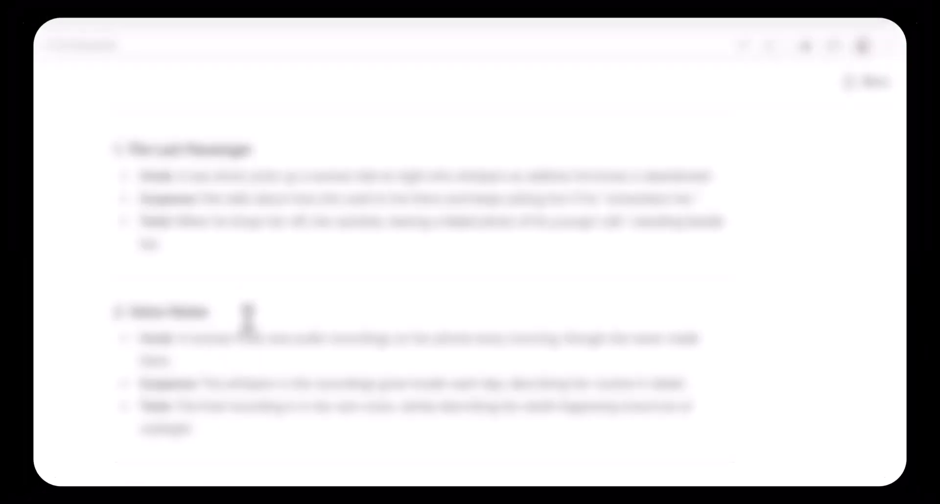
{"action": "scroll", "coordinate": [282, 498], "scroll_direction": "down", "scroll_amount": 2}
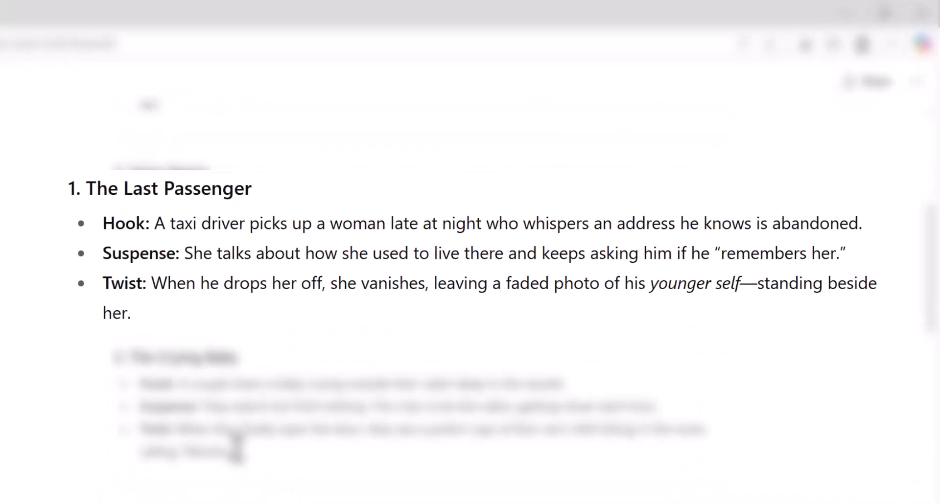
{"action": "scroll", "coordinate": [239, 448], "scroll_direction": "down", "scroll_amount": 2}
{"action": "scroll", "coordinate": [237, 446], "scroll_direction": "down", "scroll_amount": 5}
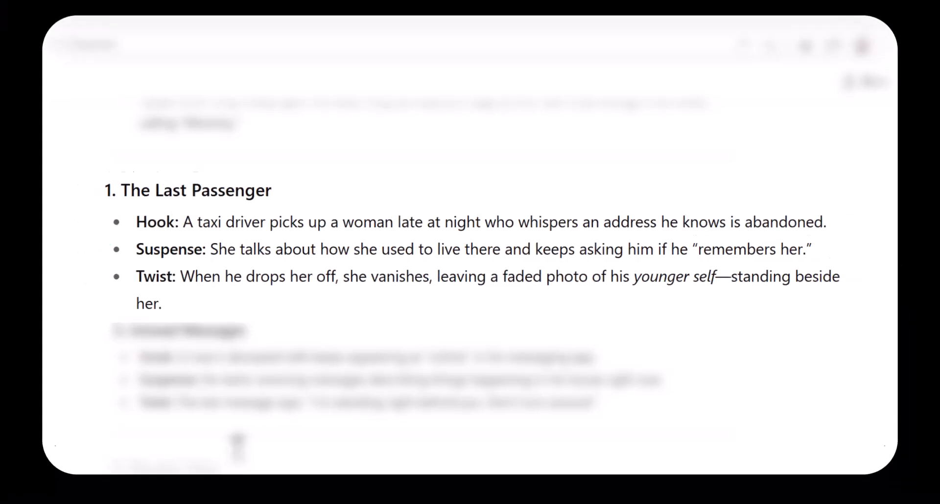
{"action": "scroll", "coordinate": [237, 448], "scroll_direction": "up", "scroll_amount": 5}
{"action": "scroll", "coordinate": [238, 447], "scroll_direction": "up", "scroll_amount": 3}
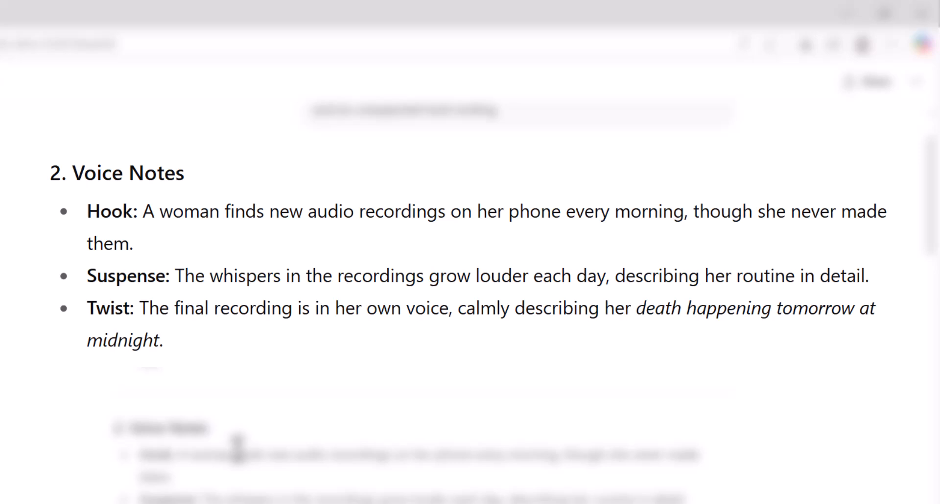
{"action": "scroll", "coordinate": [237, 448], "scroll_direction": "up", "scroll_amount": 1}
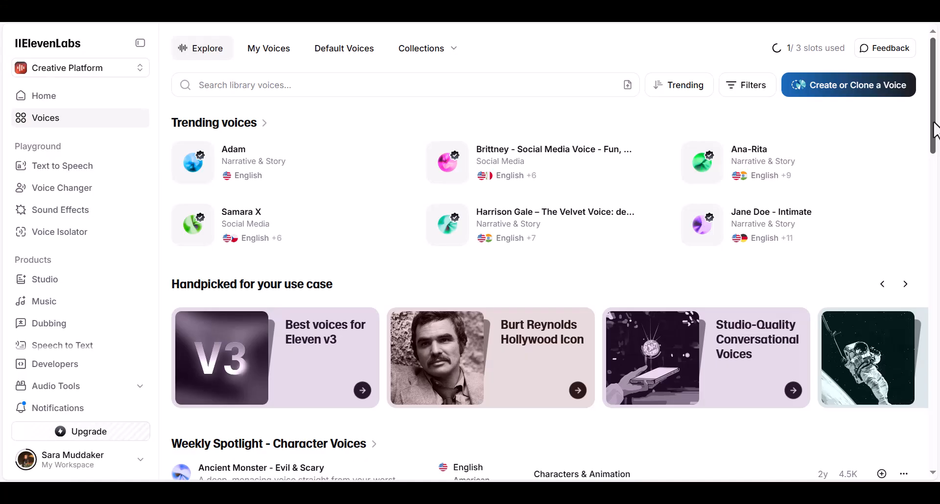
Switch to ElevenLabs and browse the voice library from the trending voices to the weekly character voices.
{"action": "scroll", "coordinate": [937, 170], "scroll_direction": "down", "scroll_amount": 3}
{"action": "scroll", "coordinate": [938, 170], "scroll_direction": "down", "scroll_amount": 4}
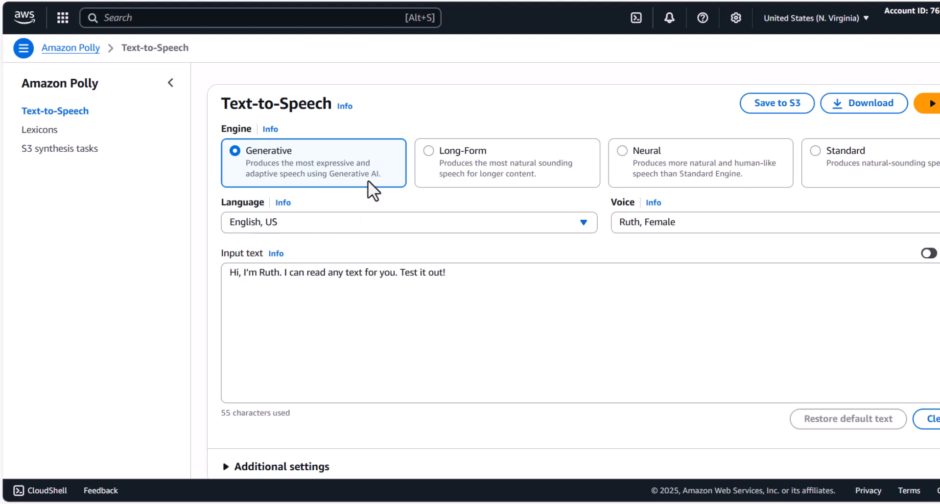
Switch to Amazon Polly and try the Long-Form, Neural and Standard text-to-speech engines in turn.
{"action": "left_click", "coordinate": [440, 157]}
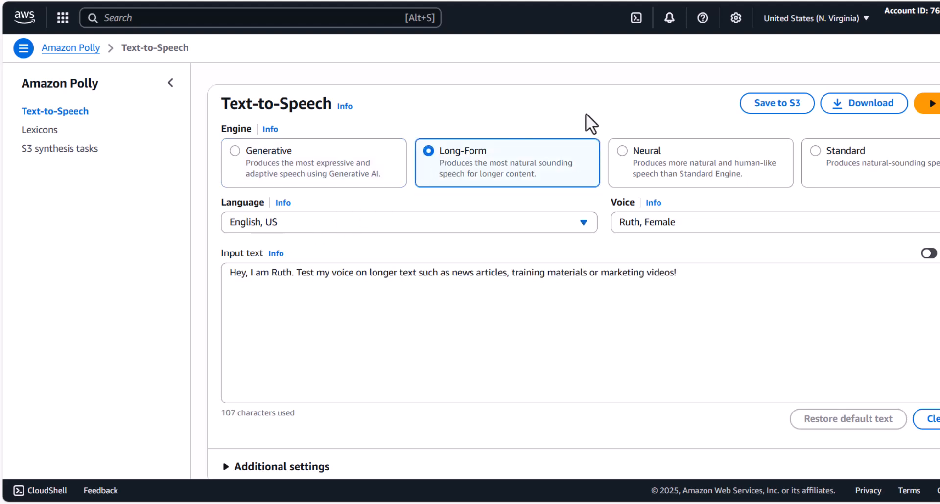
{"action": "left_click", "coordinate": [627, 151]}
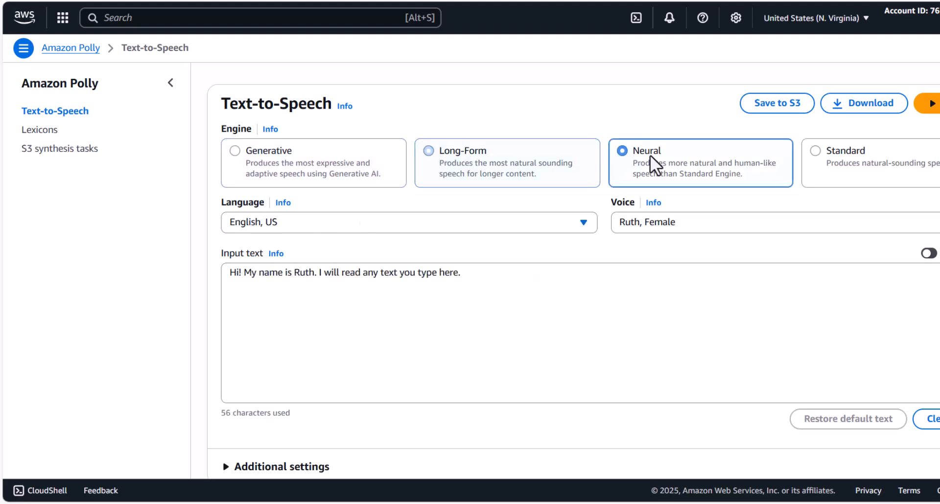
{"action": "left_click", "coordinate": [815, 152]}
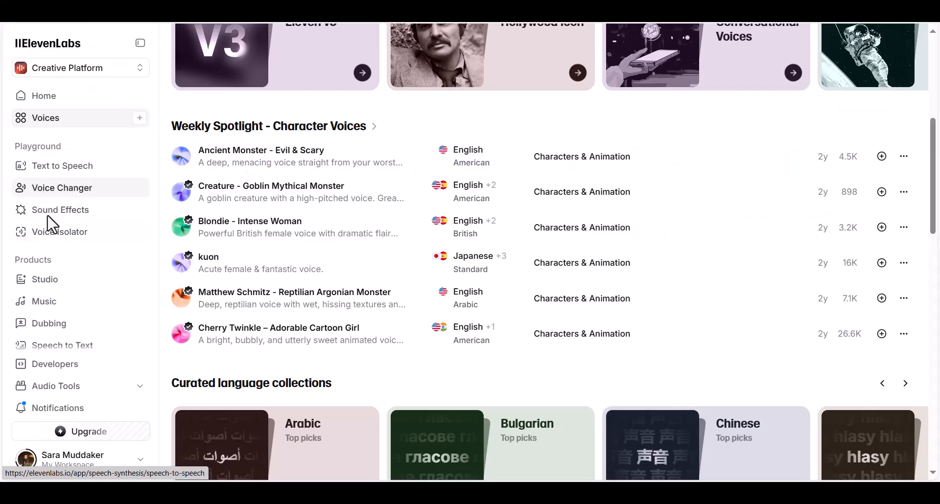
Return to the ElevenLabs voice library and look over its playground tools, products and spotlighted character voices.
{"action": "scroll", "coordinate": [35, 298], "scroll_direction": "up", "scroll_amount": 5}
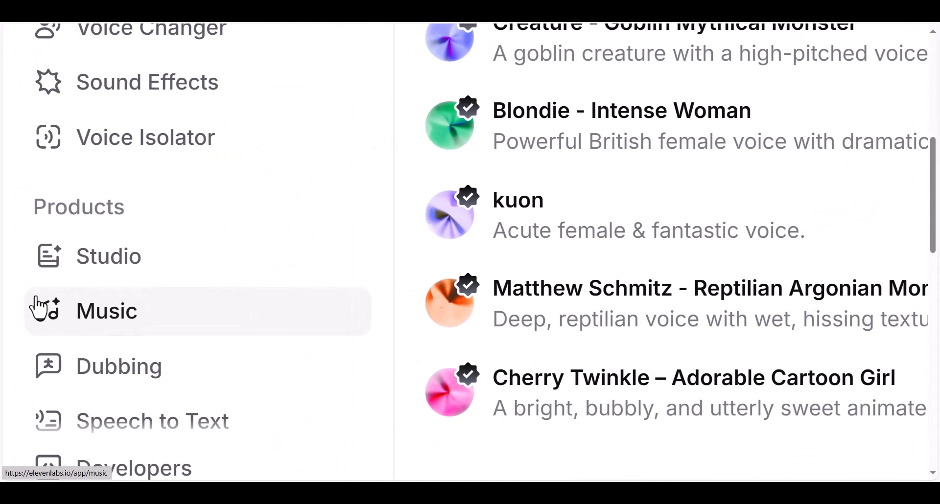
{"action": "scroll", "coordinate": [36, 297], "scroll_direction": "up", "scroll_amount": 5}
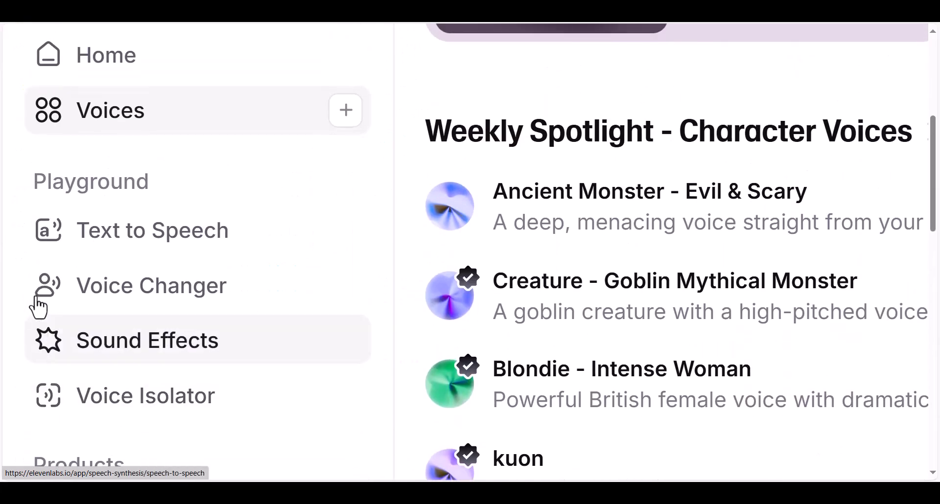
{"action": "scroll", "coordinate": [148, 302], "scroll_direction": "down", "scroll_amount": 1}
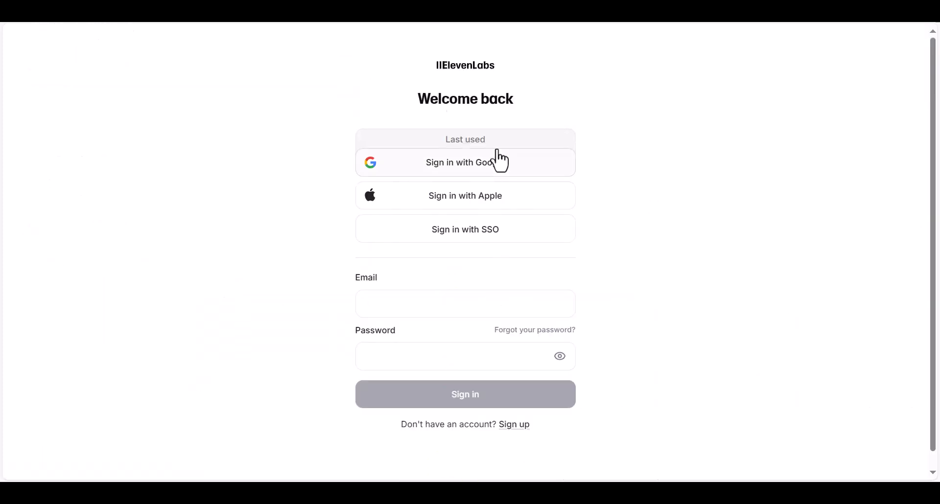
Get past the ElevenLabs sign-in page to the workspace home and open the Text to Speech tool.
{"action": "scroll", "coordinate": [510, 428], "scroll_direction": "up", "scroll_amount": 5}
{"action": "mouse_move", "coordinate": [510, 428]}
{"action": "left_mouse_down"}
{"action": "mouse_move", "coordinate": [497, 444]}
{"action": "mouse_move", "coordinate": [498, 416]}
{"action": "left_mouse_up"}
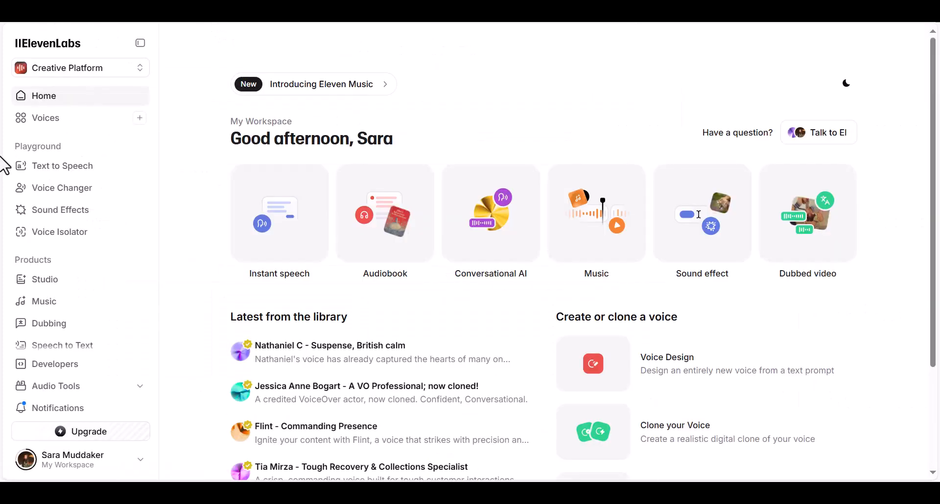
{"action": "left_click", "coordinate": [67, 167]}
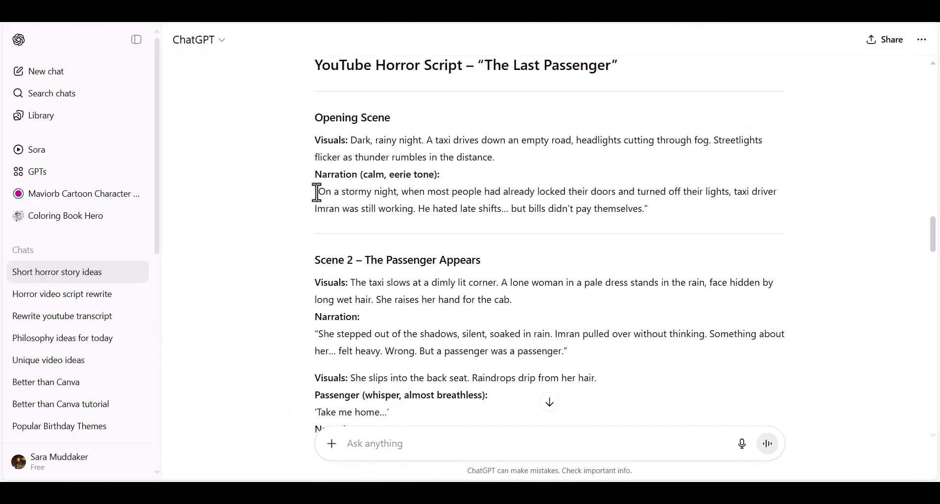
Copy the Opening Scene narration of "The Last Passenger" from ChatGPT and paste it into ElevenLabs Text to Speech.
{"action": "left_click_drag", "start_coordinate": [316, 192], "coordinate": [600, 229]}
{"action": "key", "text": "ctrl+c"}
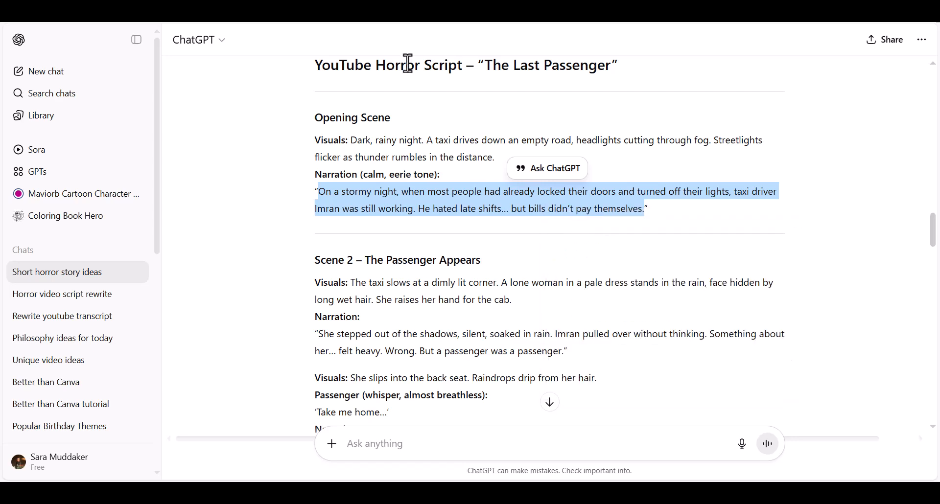
{"action": "key", "text": "alt+Tab"}
{"action": "right_click", "coordinate": [256, 128]}
{"action": "left_click", "coordinate": [275, 222]}
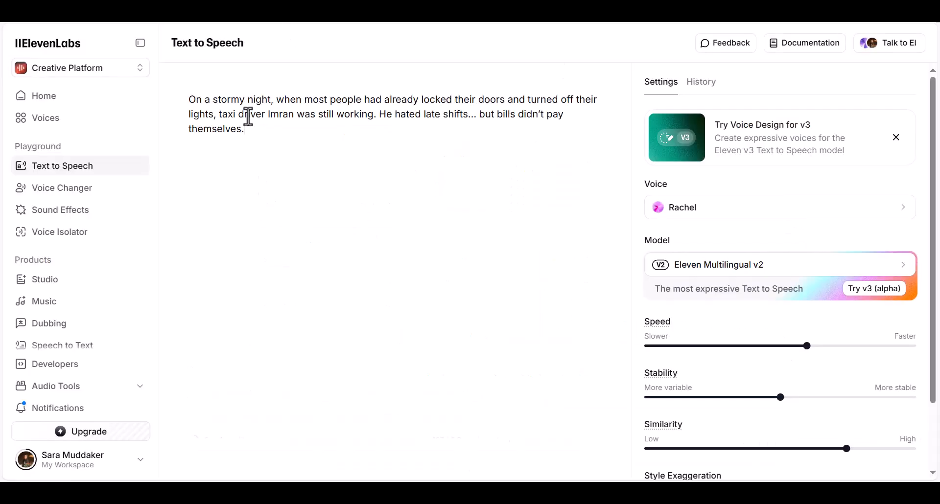
Search the selectable narration voices for "scary" and preview the voice "Ancient Monster - Evil & Scary".
{"action": "left_click", "coordinate": [749, 219]}
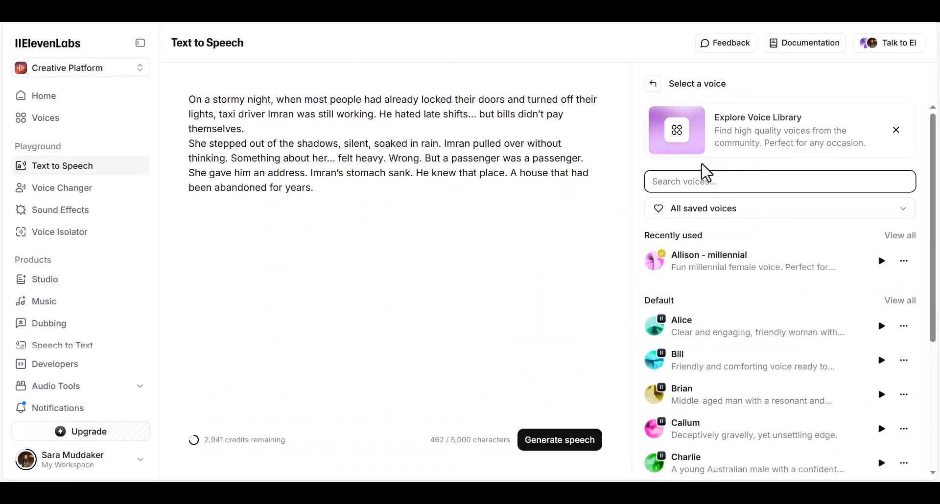
{"action": "type", "text": "scary"}
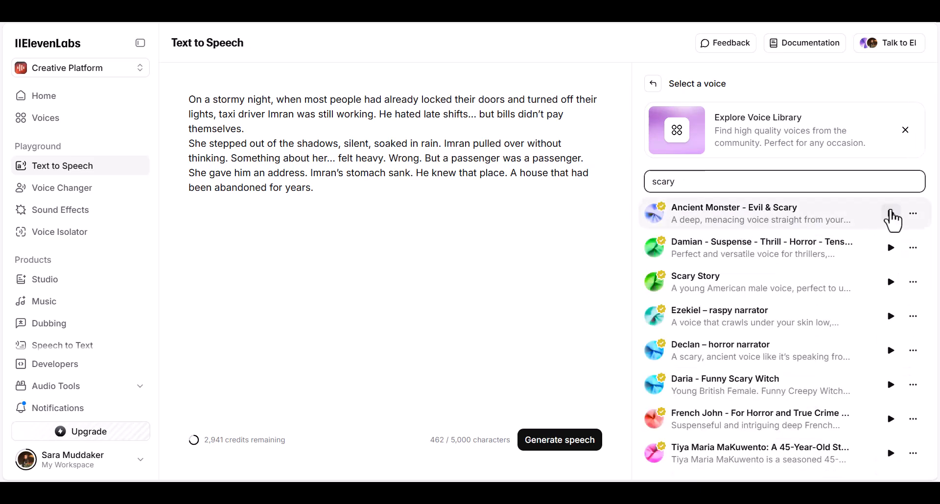
{"action": "left_click", "coordinate": [890, 214]}
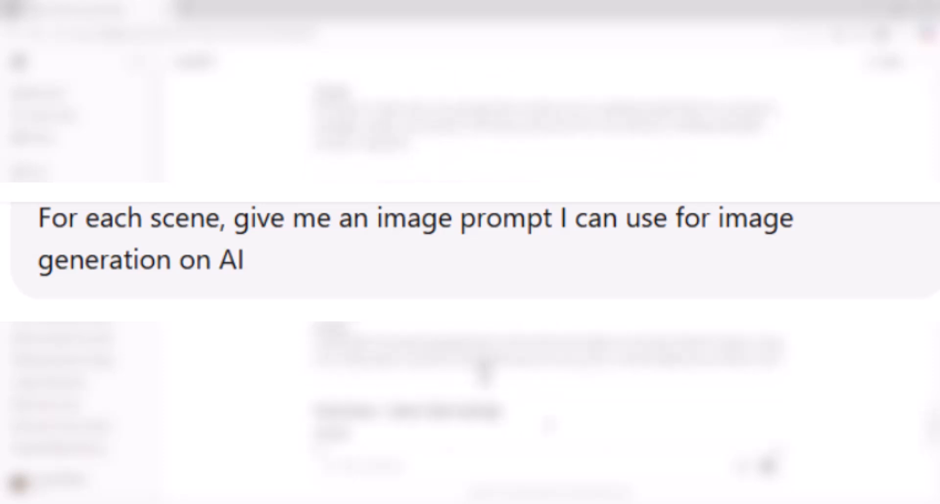
Copy the Scene 1 opening image prompt about the lone yellow taxi from the ChatGPT conversation.
{"action": "scroll", "coordinate": [484, 374], "scroll_direction": "up", "scroll_amount": 15}
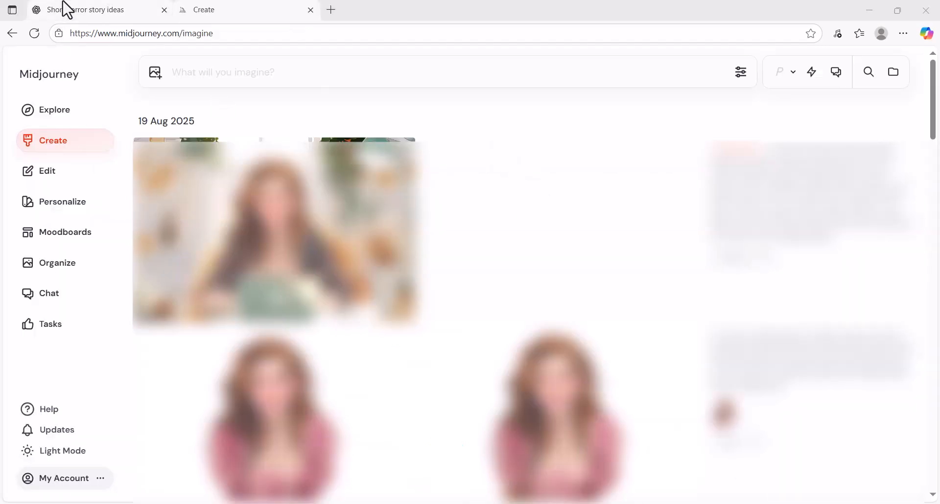
{"action": "left_click", "coordinate": [86, 18]}
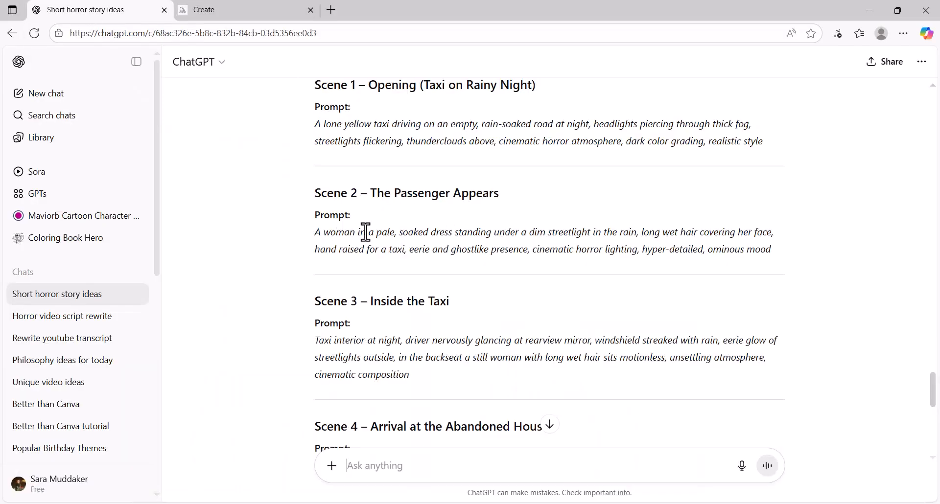
{"action": "scroll", "coordinate": [366, 232], "scroll_direction": "up", "scroll_amount": 2}
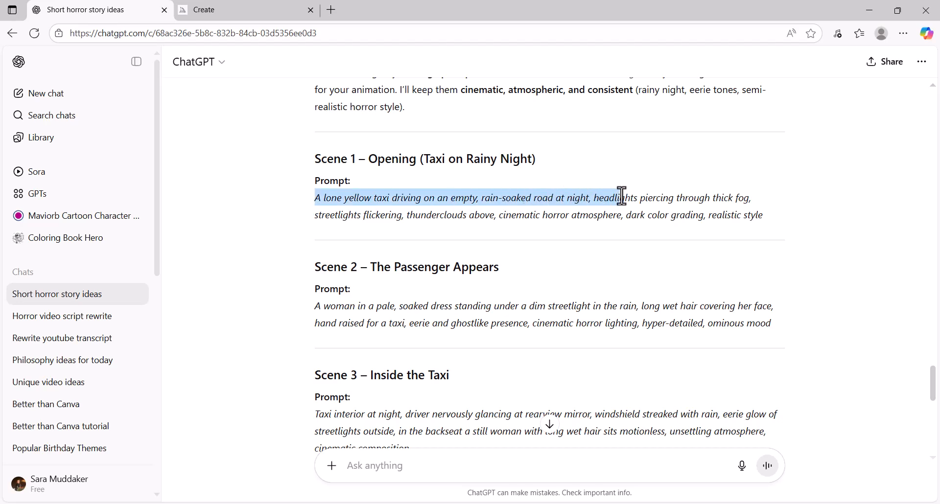
{"action": "left_click_drag", "start_coordinate": [621, 195], "coordinate": [734, 218]}
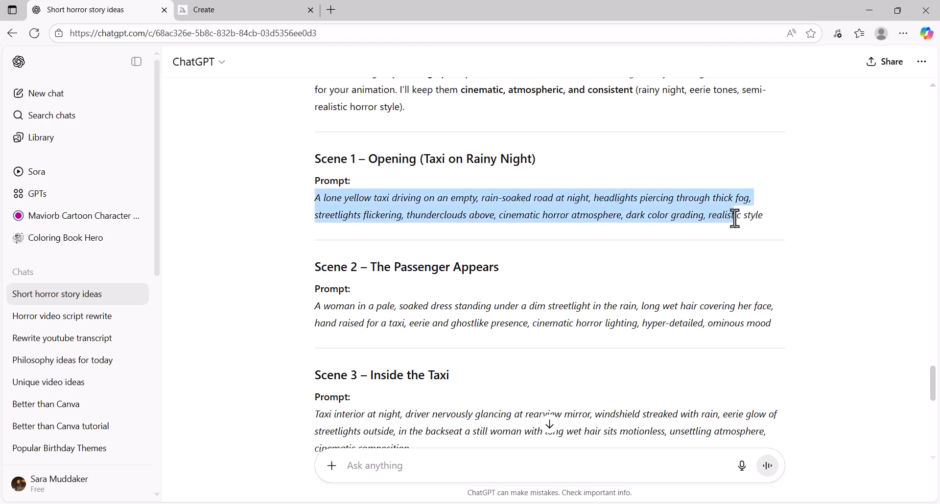
{"action": "right_click", "coordinate": [692, 217]}
{"action": "left_click", "coordinate": [706, 234]}
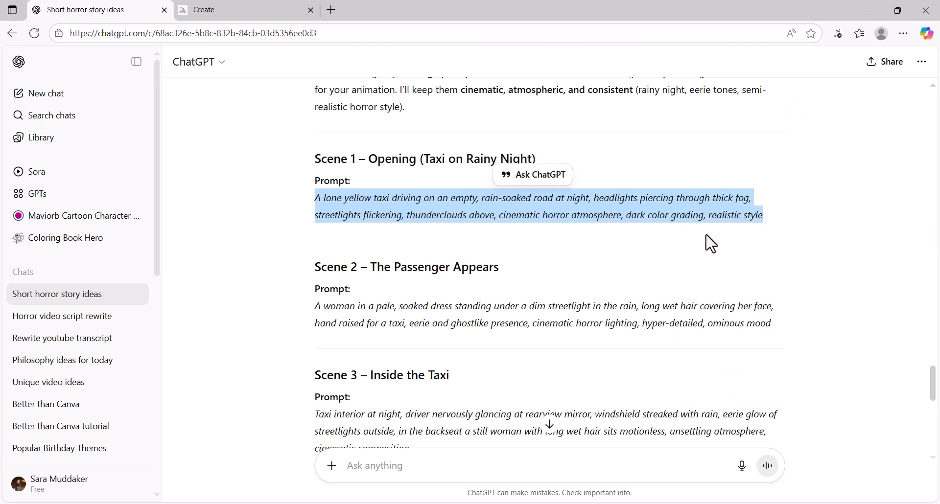
Paste the Scene 1 taxi prompt into Midjourney, check the image settings and submit it for generation.
{"action": "left_click", "coordinate": [221, 10]}
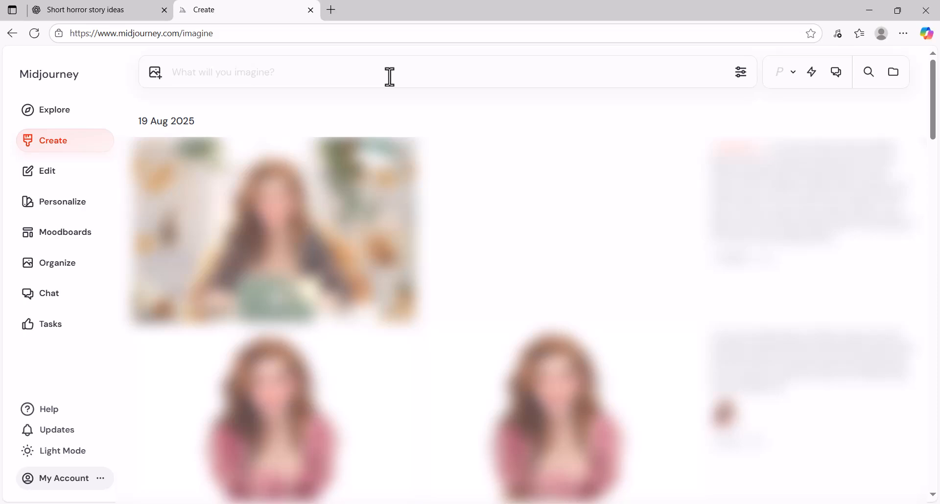
{"action": "key", "text": "ctrl+v"}
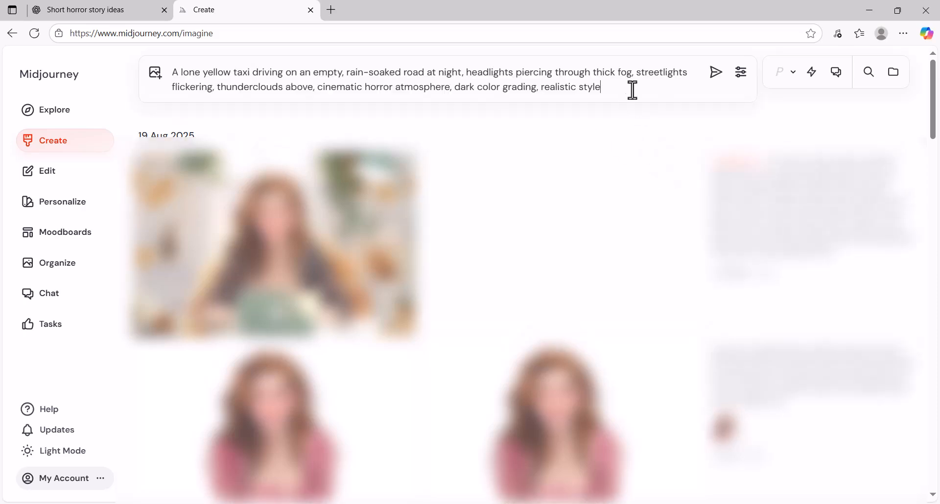
{"action": "left_click", "coordinate": [742, 73]}
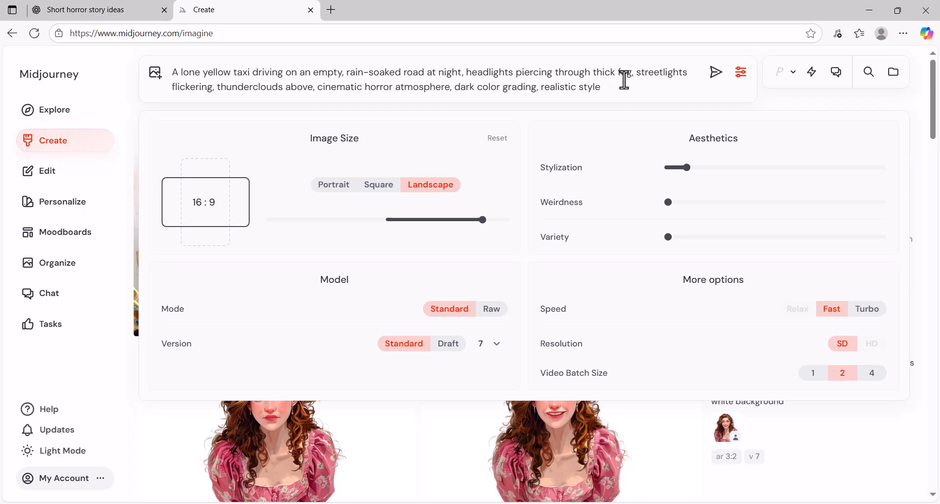
{"action": "left_click", "coordinate": [716, 74]}
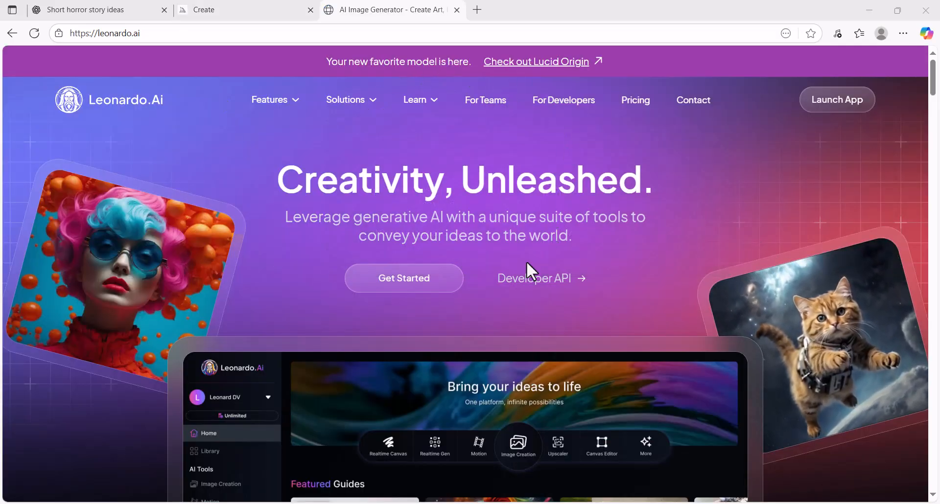
Open Leonardo.Ai's image generator and enter the Scene 4 abandoned house prompt from ChatGPT, adding "realistic style" to the end.
{"action": "left_click", "coordinate": [449, 298]}
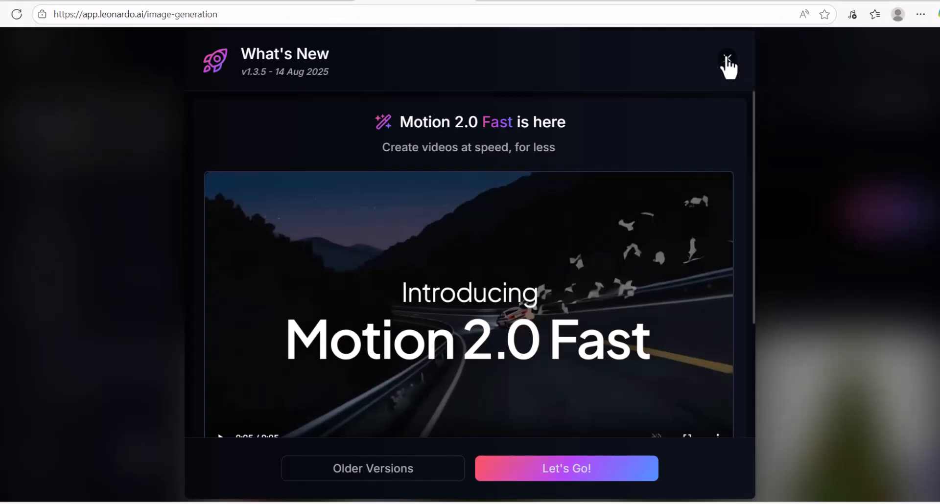
{"action": "left_click", "coordinate": [728, 59]}
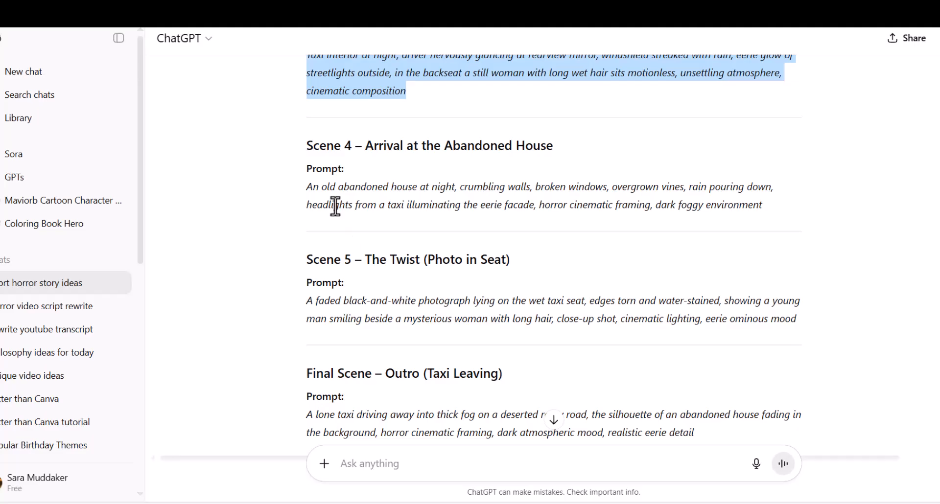
{"action": "left_click_drag", "start_coordinate": [306, 187], "coordinate": [783, 206]}
{"action": "right_click", "coordinate": [472, 203]}
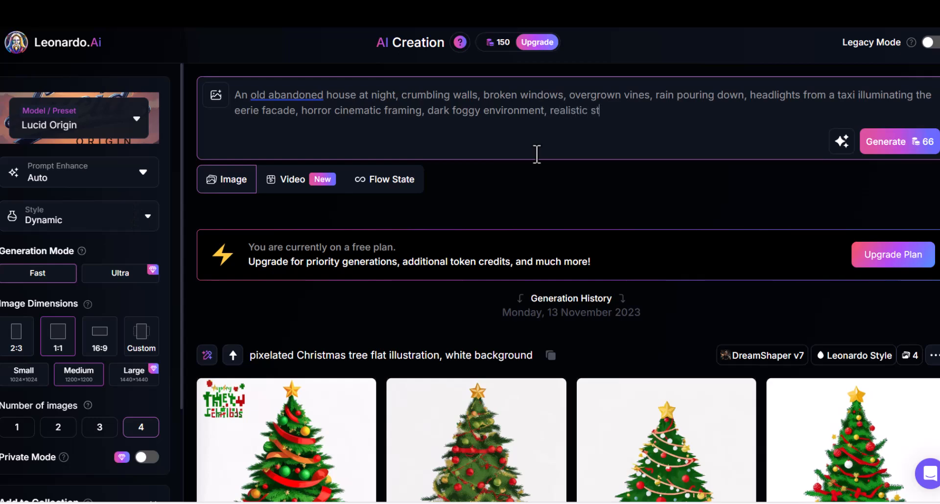
{"action": "type", "text": "yle"}
Set the image dimensions to 16:9 and the style to None for the abandoned house image.
{"action": "left_click", "coordinate": [101, 343]}
{"action": "scroll", "coordinate": [119, 405], "scroll_direction": "down", "scroll_amount": 2}
{"action": "scroll", "coordinate": [122, 399], "scroll_direction": "up", "scroll_amount": 2}
{"action": "scroll", "coordinate": [123, 398], "scroll_direction": "down", "scroll_amount": 3}
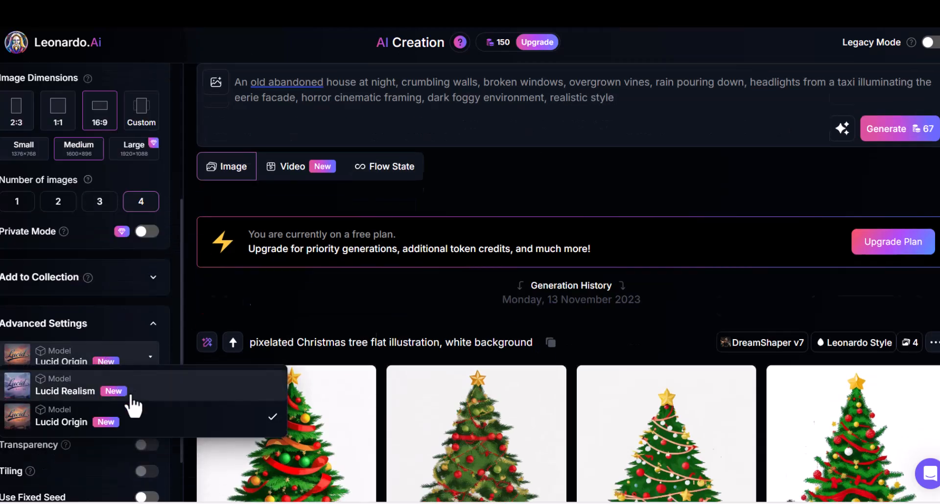
{"action": "scroll", "coordinate": [126, 391], "scroll_direction": "up", "scroll_amount": 3}
{"action": "left_click", "coordinate": [109, 223]}
{"action": "left_click", "coordinate": [29, 336]}
Browse the Image and Legacy models and presets, choose a model and set the number of images to 1.
{"action": "left_click", "coordinate": [115, 117]}
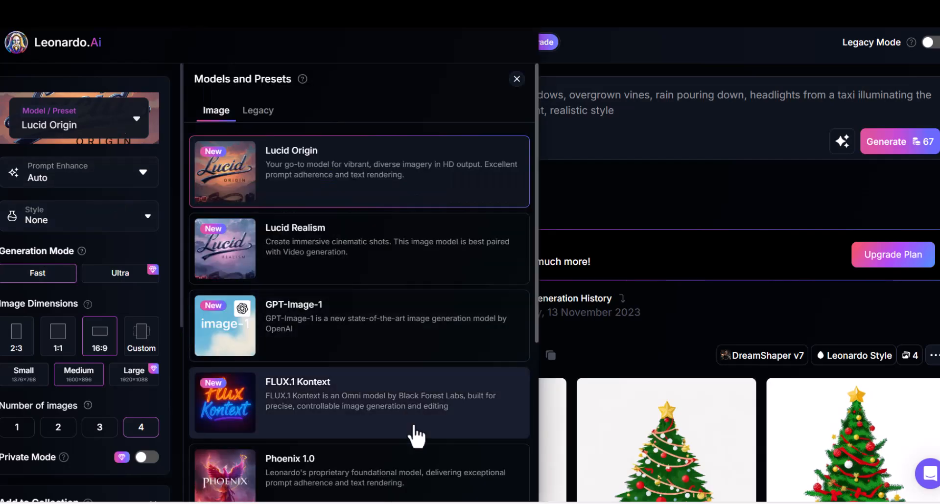
{"action": "scroll", "coordinate": [412, 425], "scroll_direction": "down", "scroll_amount": 6}
{"action": "left_click", "coordinate": [363, 235]}
{"action": "scroll", "coordinate": [357, 348], "scroll_direction": "up", "scroll_amount": 1}
{"action": "left_click", "coordinate": [431, 303]}
{"action": "scroll", "coordinate": [494, 274], "scroll_direction": "up", "scroll_amount": 5}
{"action": "left_click", "coordinate": [258, 110]}
{"action": "left_click", "coordinate": [221, 118]}
{"action": "left_click", "coordinate": [351, 433]}
{"action": "left_click", "coordinate": [24, 429]}
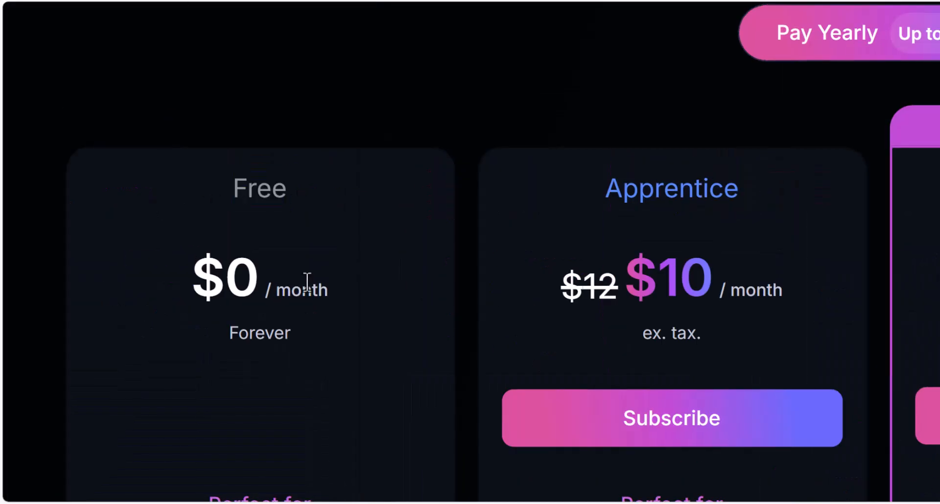
Review the price and included features of Leonardo.Ai's Free plan.
{"action": "scroll", "coordinate": [308, 282], "scroll_direction": "down", "scroll_amount": 5}
{"action": "left_click_drag", "start_coordinate": [290, 162], "coordinate": [141, 134]}
{"action": "left_click_drag", "start_coordinate": [255, 301], "coordinate": [140, 260]}
{"action": "left_click", "coordinate": [268, 383]}
{"action": "scroll", "coordinate": [268, 383], "scroll_direction": "down", "scroll_amount": 3}
{"action": "left_click_drag", "start_coordinate": [357, 248], "coordinate": [166, 233]}
{"action": "left_click", "coordinate": [228, 331]}
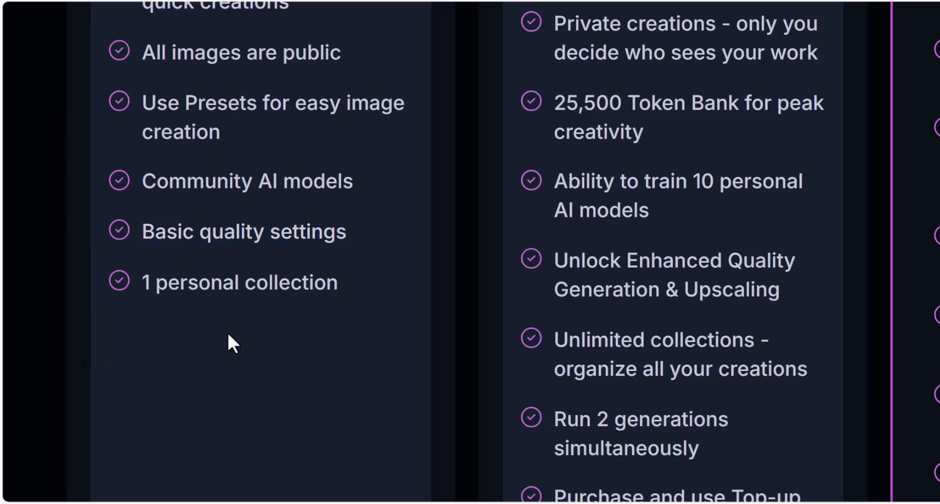
Compare the benefits of all Leonardo.Ai plans, from tokens to creative features, and skim the frequently asked questions.
{"action": "scroll", "coordinate": [227, 331], "scroll_direction": "down", "scroll_amount": 5}
{"action": "scroll", "coordinate": [228, 331], "scroll_direction": "down", "scroll_amount": 8}
{"action": "scroll", "coordinate": [227, 331], "scroll_direction": "down", "scroll_amount": 5}
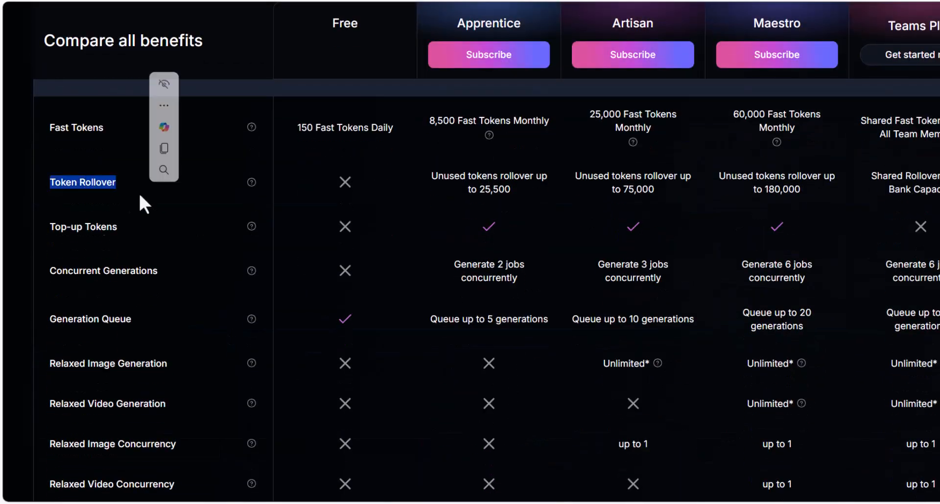
{"action": "scroll", "coordinate": [362, 289], "scroll_direction": "down", "scroll_amount": 10}
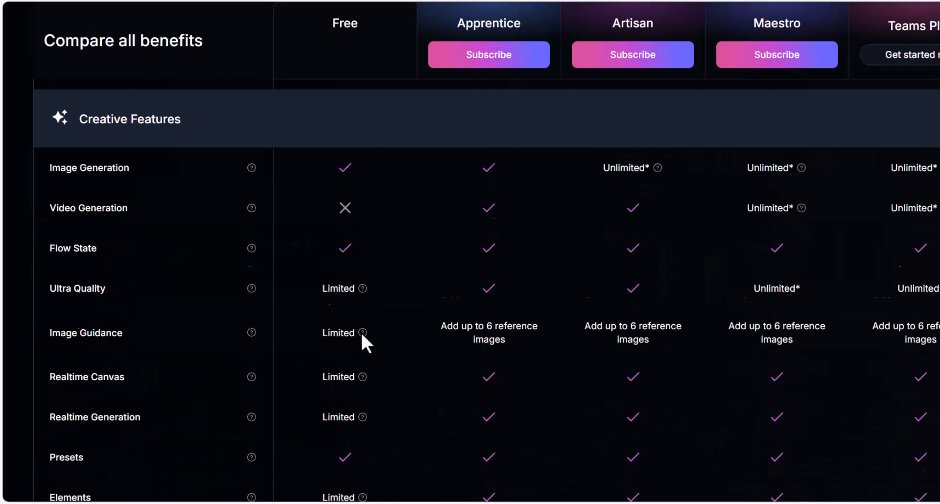
{"action": "scroll", "coordinate": [357, 410], "scroll_direction": "down", "scroll_amount": 5}
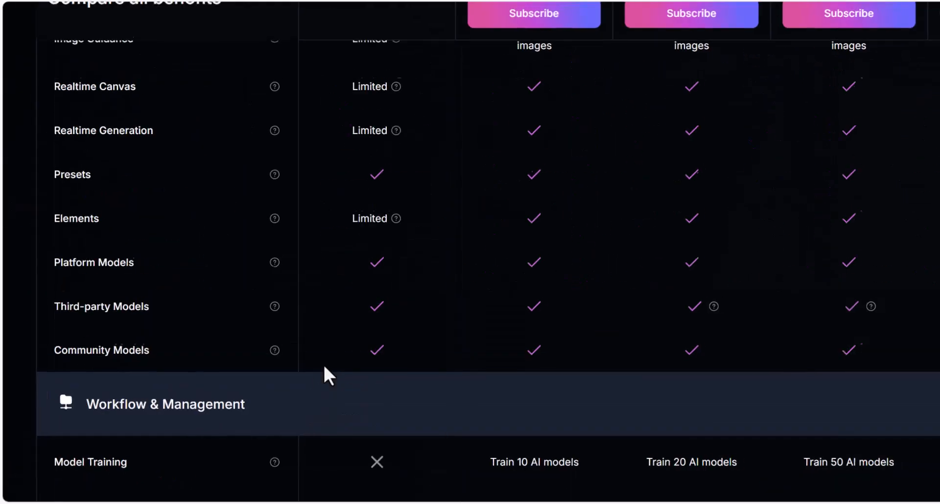
{"action": "scroll", "coordinate": [325, 370], "scroll_direction": "down", "scroll_amount": 15}
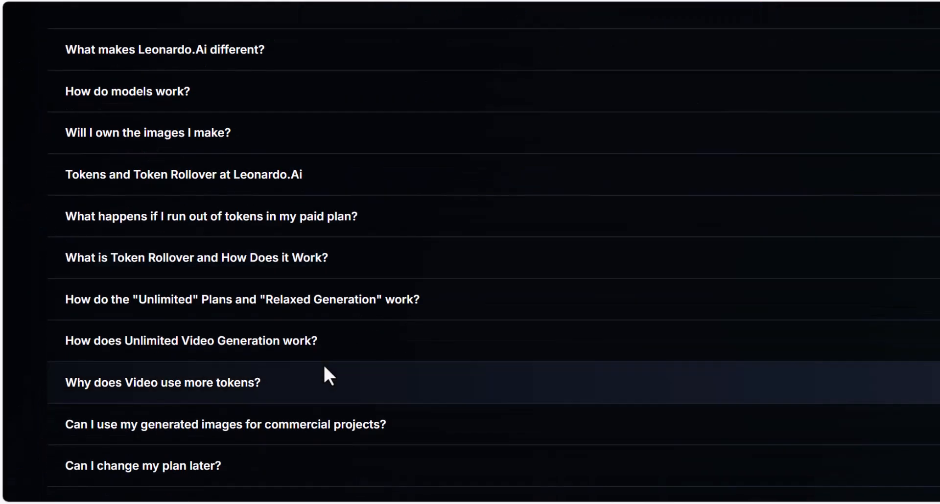
{"action": "scroll", "coordinate": [319, 216], "scroll_direction": "up", "scroll_amount": 3}
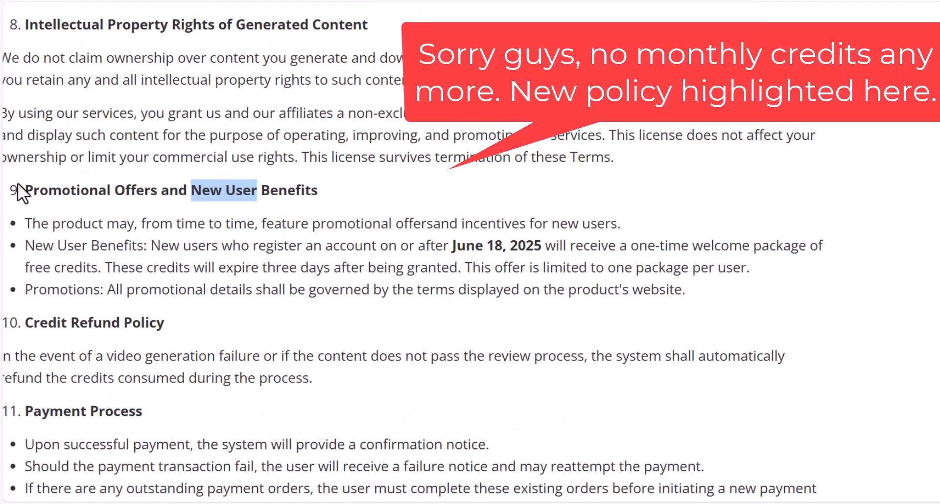
Read Hailuo AI's terms on promotional offers and new user benefits, and review its subscription plan features.
{"action": "left_click_drag", "start_coordinate": [320, 192], "coordinate": [104, 191]}
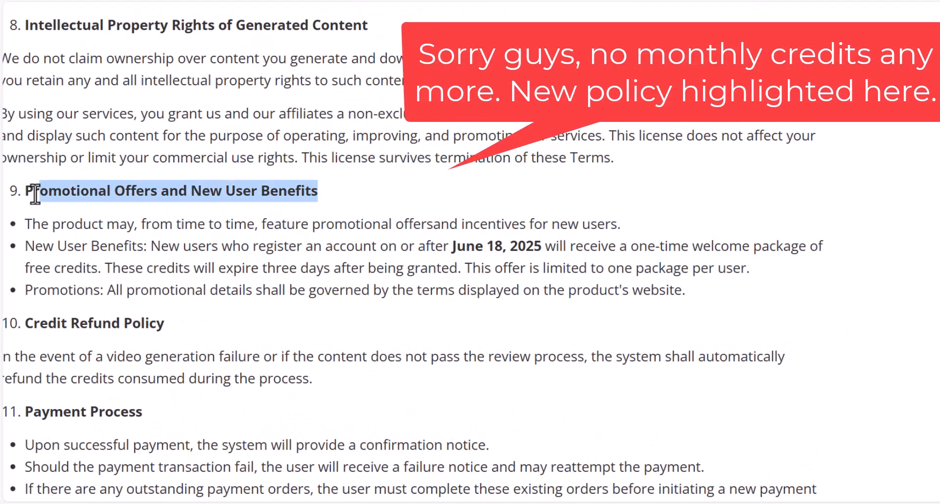
{"action": "left_click", "coordinate": [132, 281]}
{"action": "left_click_drag", "start_coordinate": [151, 247], "coordinate": [479, 252]}
{"action": "left_click_drag", "start_coordinate": [584, 255], "coordinate": [317, 264]}
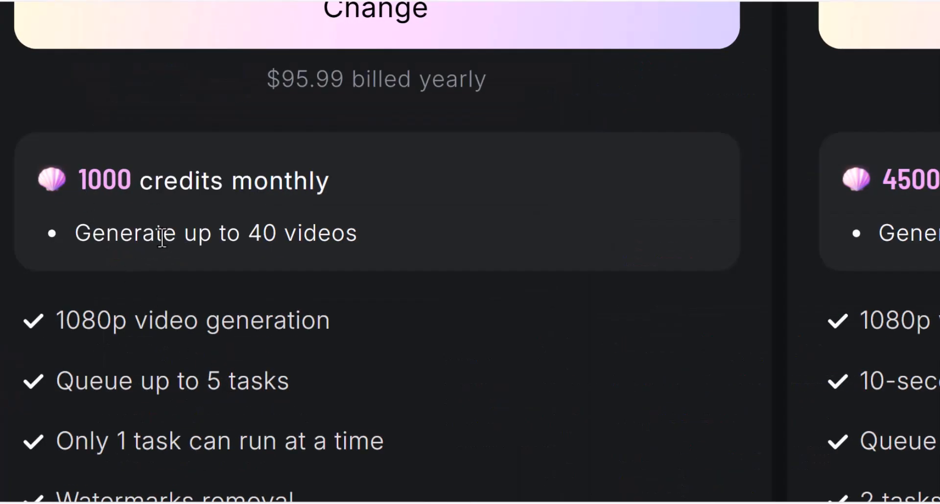
{"action": "scroll", "coordinate": [311, 258], "scroll_direction": "down", "scroll_amount": 3}
{"action": "scroll", "coordinate": [311, 258], "scroll_direction": "down", "scroll_amount": 1}
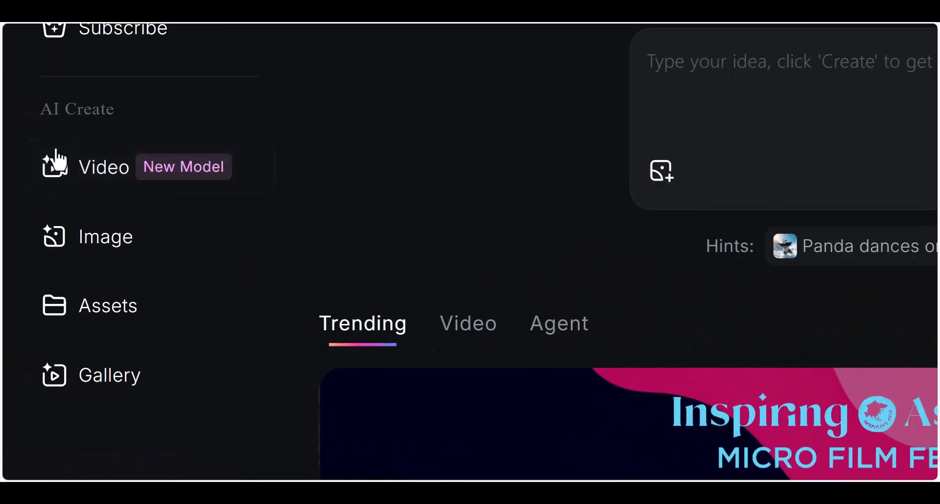
In Hailuo AI's video creator, upload the Leonardo abandoned house image and paste the line about the taxi stopping outside a crumbling house.
{"action": "left_click", "coordinate": [99, 158]}
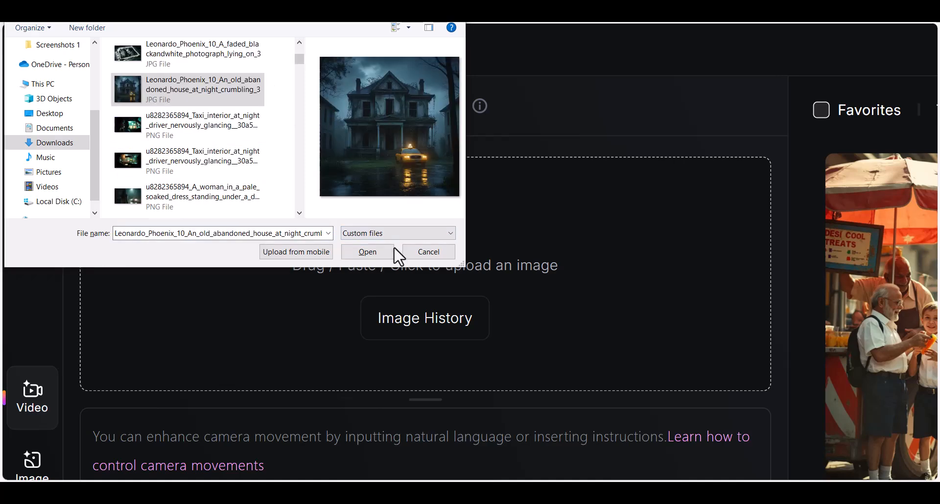
{"action": "left_click", "coordinate": [374, 255]}
{"action": "scroll", "coordinate": [245, 196], "scroll_direction": "down", "scroll_amount": 5}
{"action": "right_click", "coordinate": [157, 205]}
{"action": "left_click", "coordinate": [216, 336]}
{"action": "scroll", "coordinate": [354, 363], "scroll_direction": "down", "scroll_amount": 2}
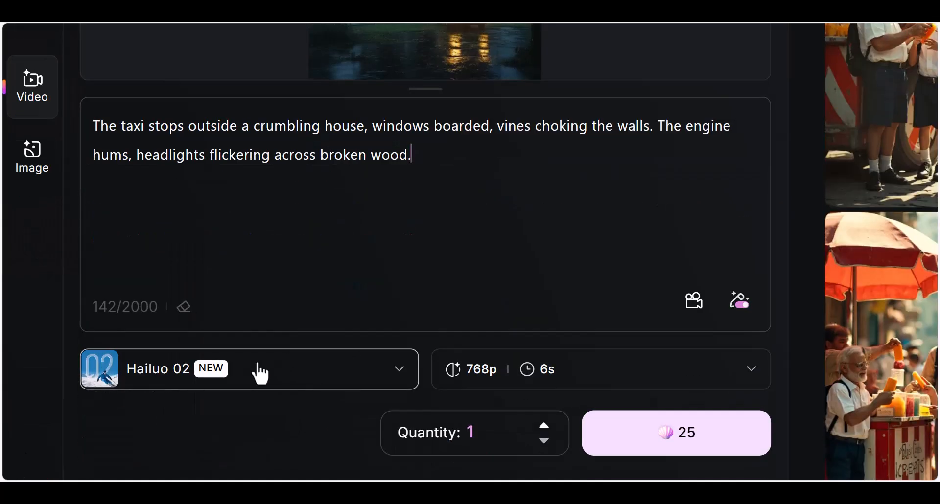
Look through the video models, switch to Hailuo 01-Live and check its resolution and duration options.
{"action": "left_click", "coordinate": [336, 388]}
{"action": "scroll", "coordinate": [237, 166], "scroll_direction": "up", "scroll_amount": 2}
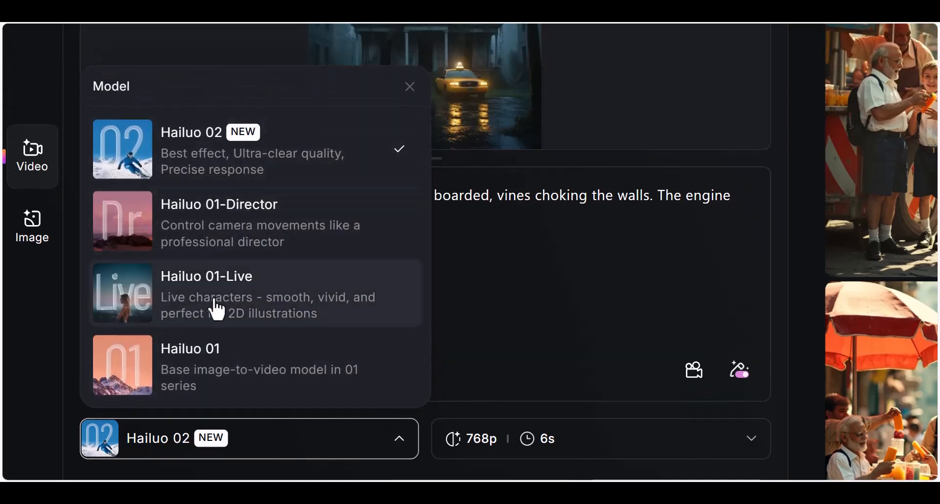
{"action": "scroll", "coordinate": [609, 381], "scroll_direction": "down", "scroll_amount": 2}
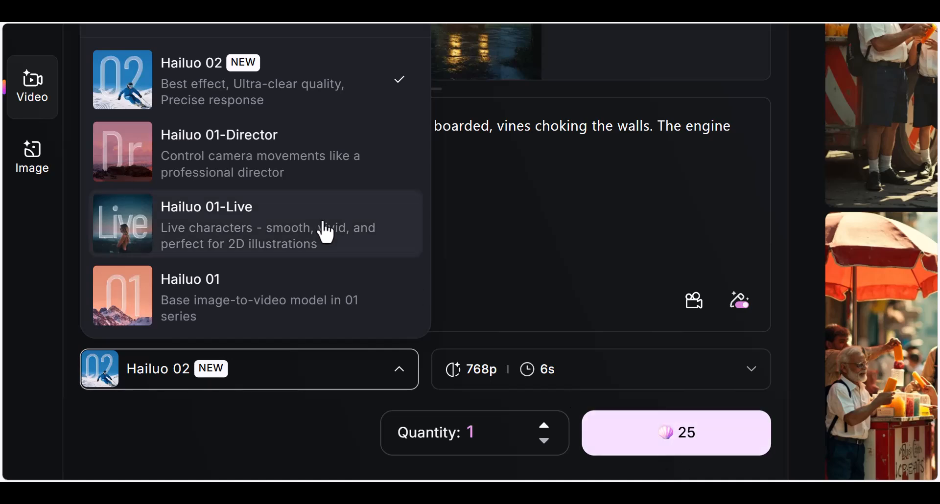
{"action": "left_click", "coordinate": [252, 224]}
{"action": "left_click", "coordinate": [525, 384]}
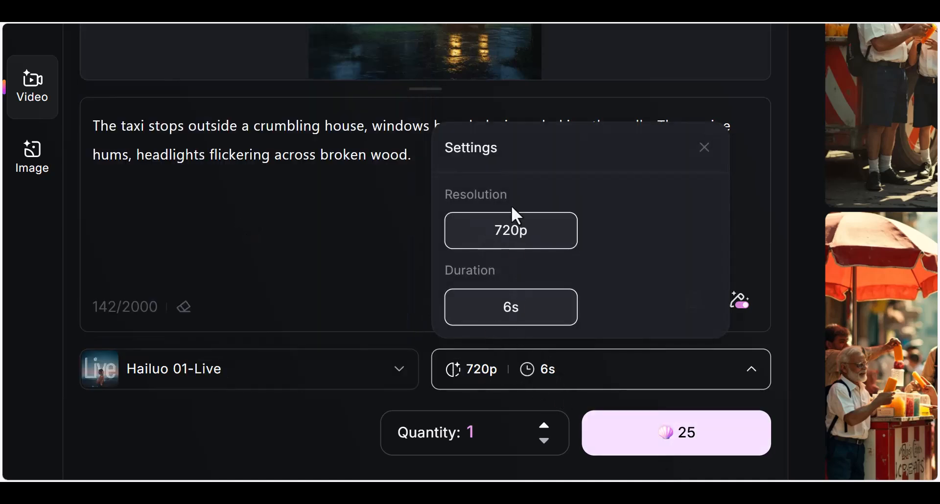
{"action": "left_click", "coordinate": [706, 148]}
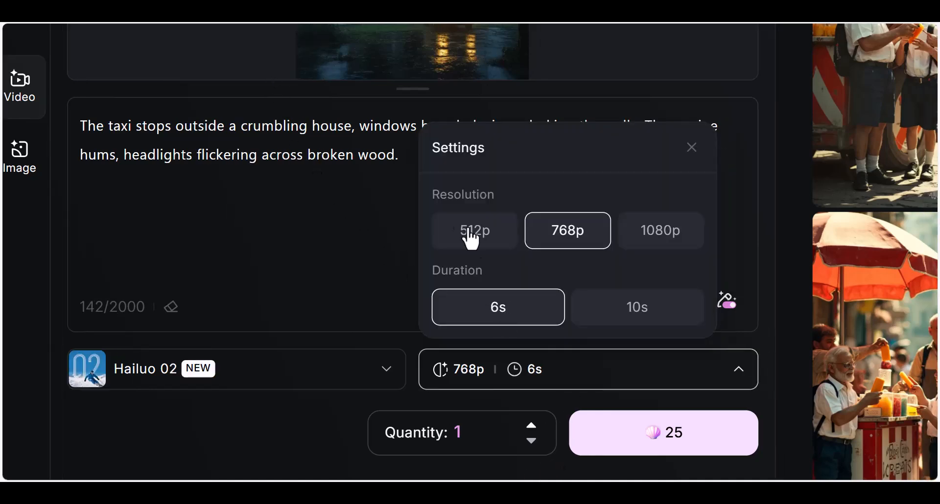
Generate the taxi and house clip with Hailuo 02 at 768p and 6s, and pause the resulting video.
{"action": "left_click", "coordinate": [492, 237]}
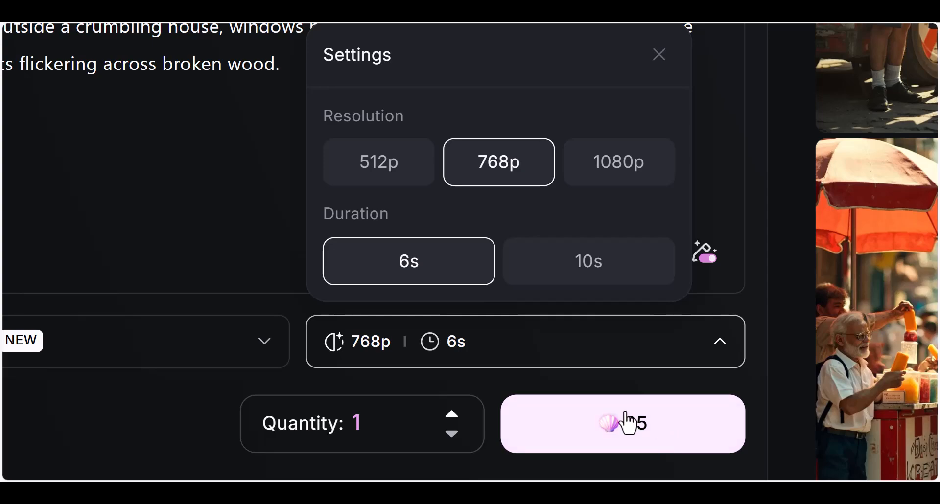
{"action": "left_click", "coordinate": [631, 424]}
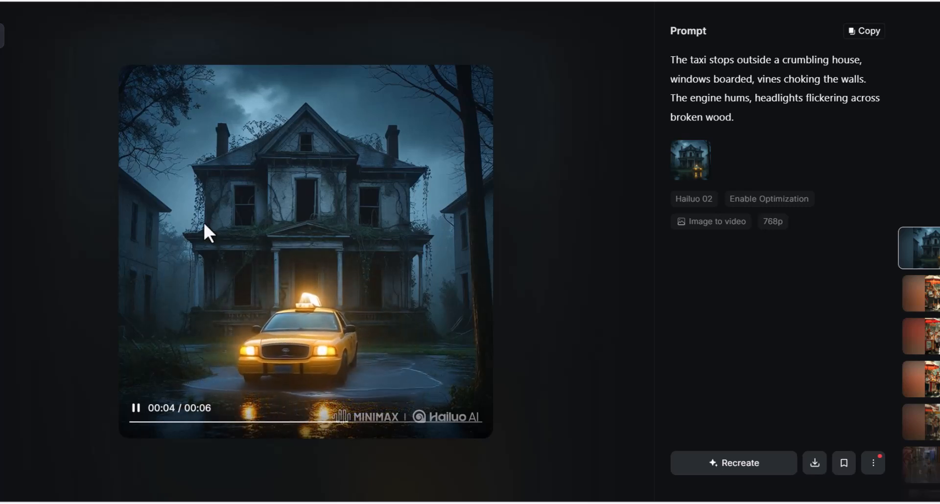
{"action": "left_click", "coordinate": [137, 413]}
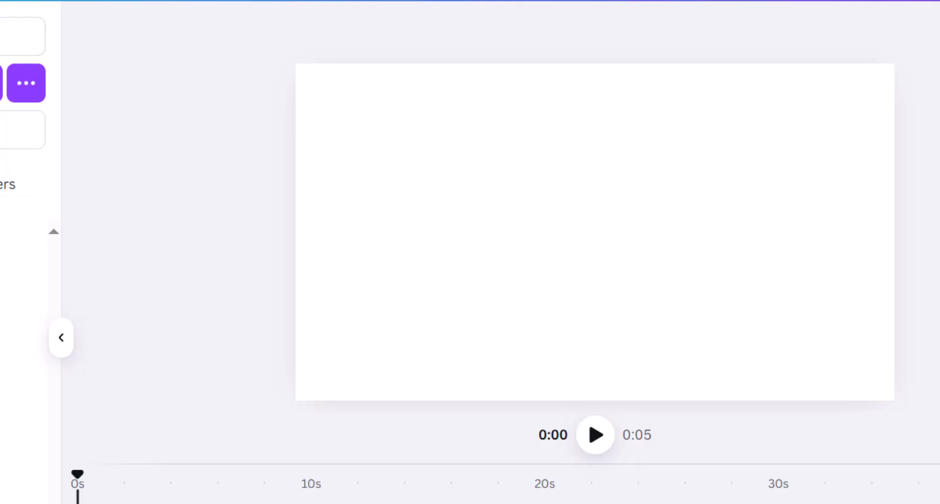
{"action": "left_click_drag", "start_coordinate": [625, 216], "coordinate": [466, 189]}
{"action": "left_click_drag", "start_coordinate": [566, 335], "coordinate": [749, 343]}
{"action": "left_click_drag", "start_coordinate": [689, 249], "coordinate": [894, 250]}
{"action": "left_click_drag", "start_coordinate": [825, 279], "coordinate": [813, 192]}
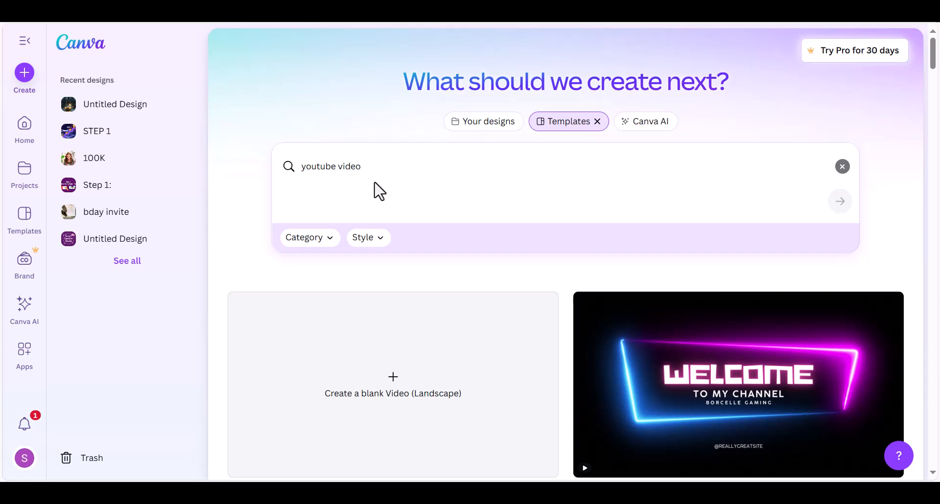
Look over the Canva templates for "youtube video".
{"action": "scroll", "coordinate": [377, 191], "scroll_direction": "down", "scroll_amount": 4}
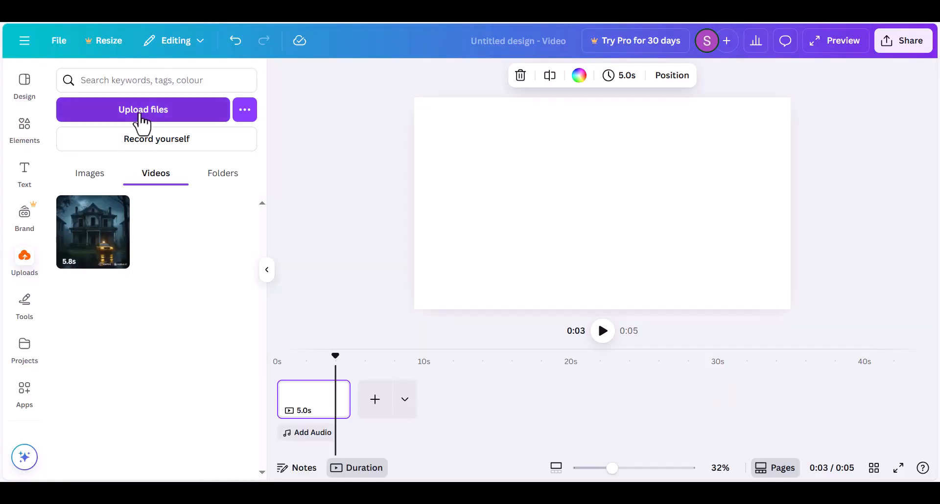
Upload the Hailuo video clips from the Downloads folder, from the windshield wipers clip through the taxi outside the crumbling house.
{"action": "left_click", "coordinate": [142, 110]}
{"action": "left_click", "coordinate": [237, 72]}
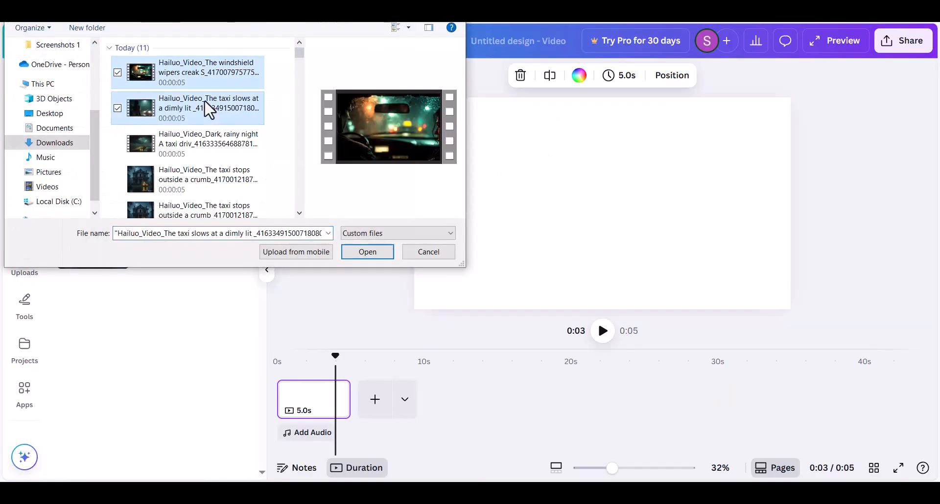
{"action": "left_click", "coordinate": [210, 151], "text": "shift"}
{"action": "left_click", "coordinate": [212, 183], "text": "shift"}
{"action": "left_click", "coordinate": [233, 214], "text": "shift"}
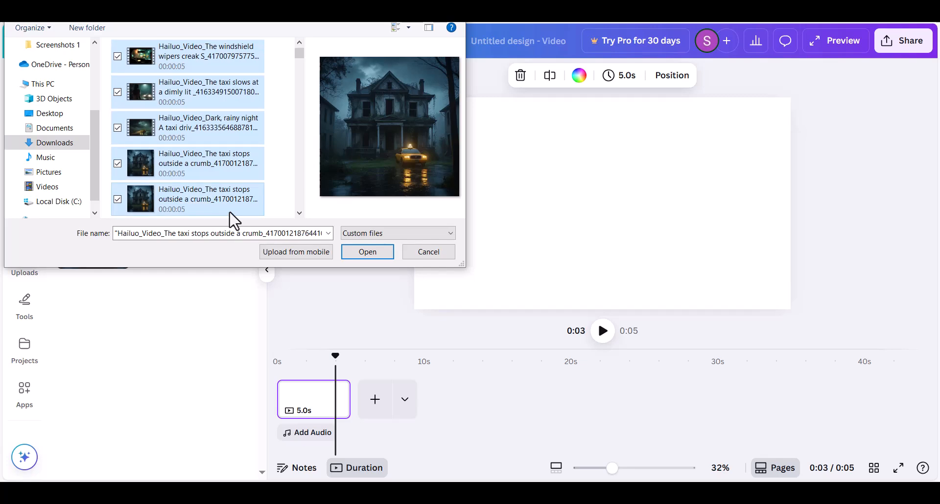
{"action": "left_click", "coordinate": [368, 252]}
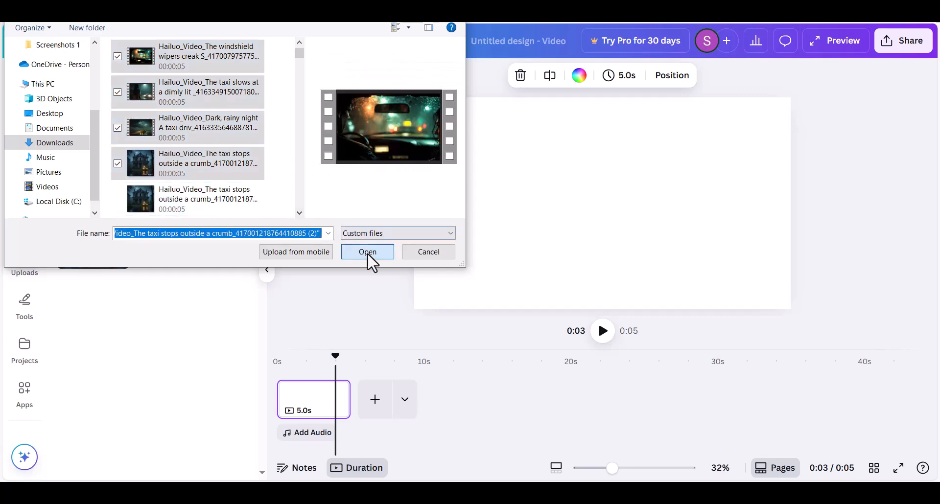
Upload the FesliyanStudios "Right Behind You" MP3 together with the ElevenLabs narration from the Downloads folder.
{"action": "scroll", "coordinate": [301, 220], "scroll_direction": "down", "scroll_amount": 3}
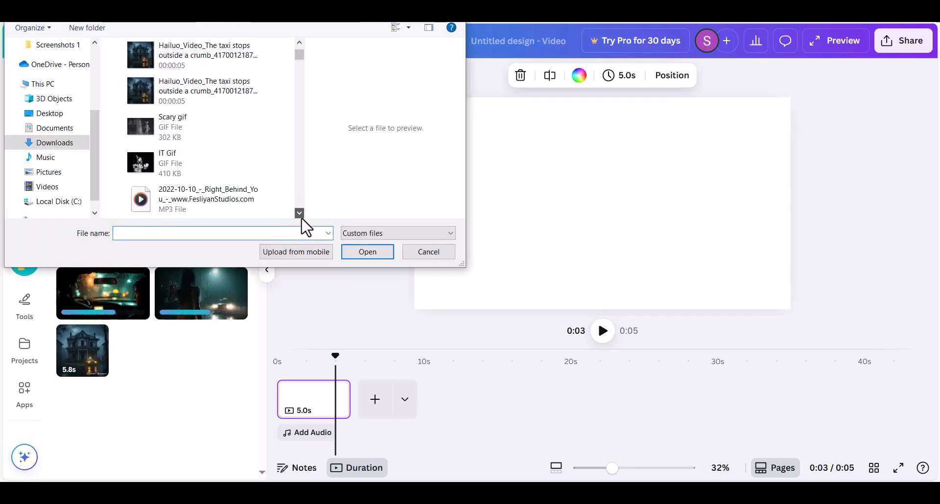
{"action": "left_click", "coordinate": [262, 211]}
{"action": "scroll", "coordinate": [300, 218], "scroll_direction": "down", "scroll_amount": 5}
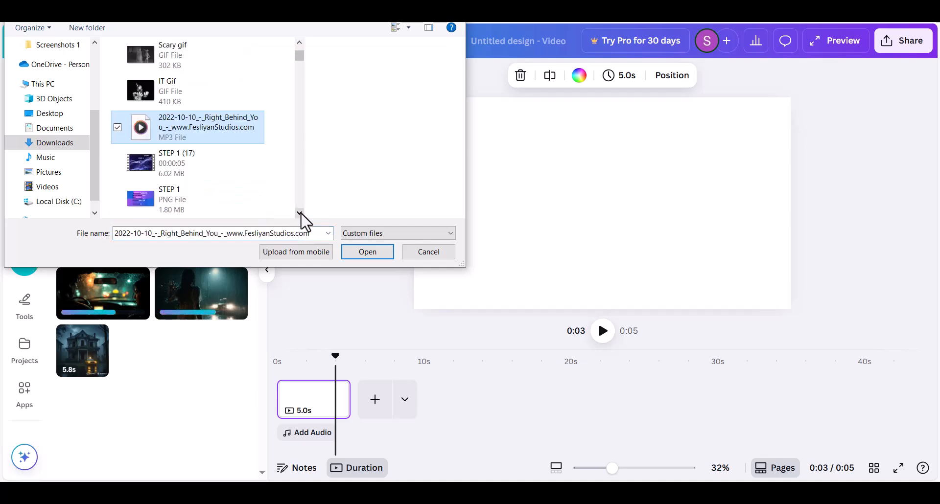
{"action": "left_click", "coordinate": [240, 169], "text": "ctrl"}
{"action": "left_click", "coordinate": [391, 253]}
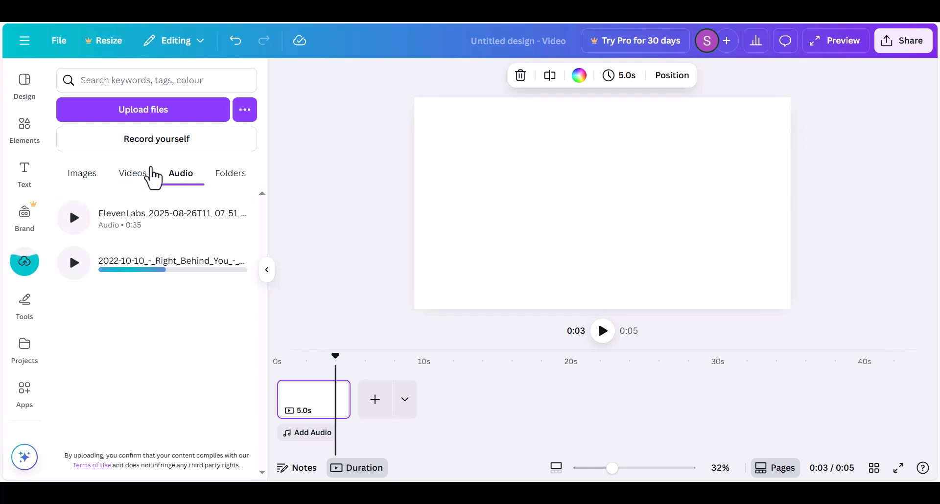
Place the uploaded clip of the yellow taxi on the rainy street on the blank page and enlarge it to fill the frame.
{"action": "left_click", "coordinate": [146, 174]}
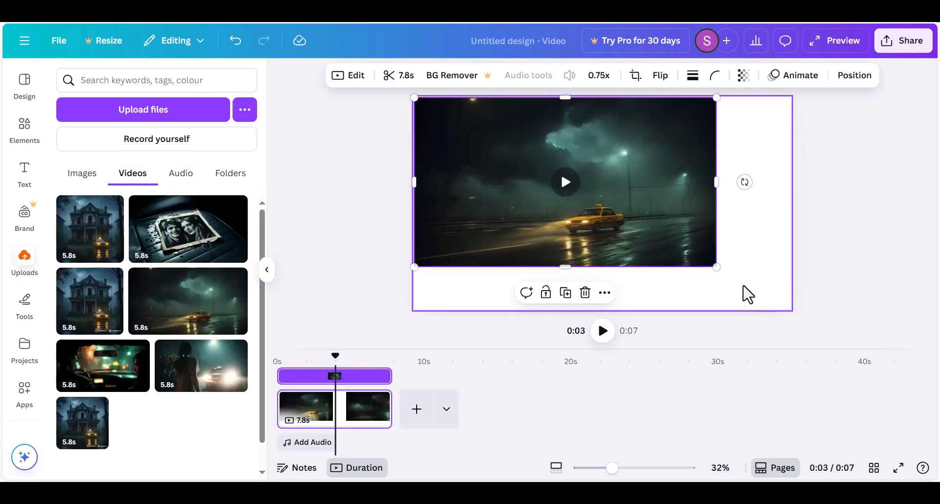
{"action": "left_click_drag", "start_coordinate": [715, 266], "coordinate": [791, 309]}
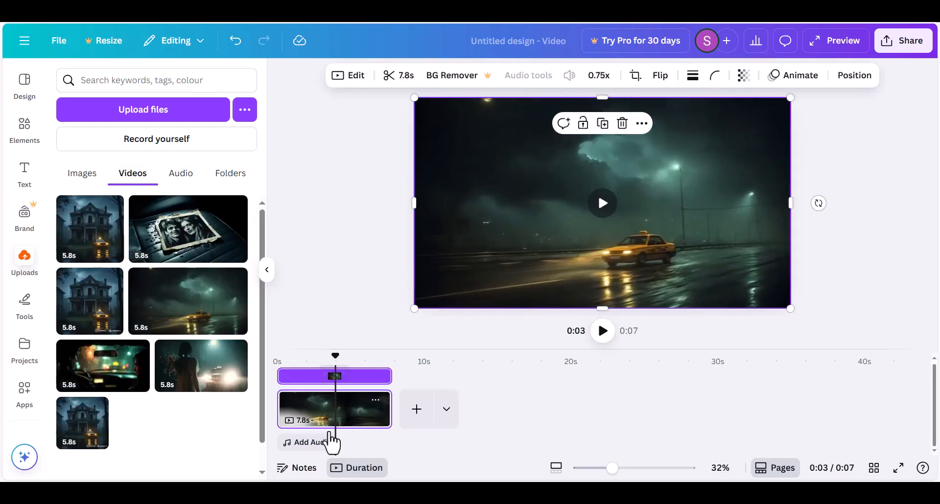
Add the uploaded ElevenLabs narration as an audio track beneath the taxi clip, starting at 0.0s.
{"action": "left_click", "coordinate": [314, 445]}
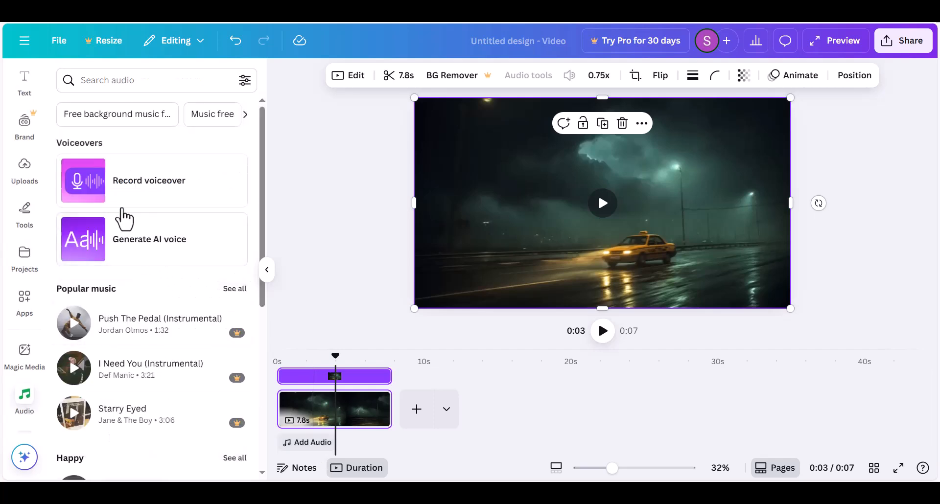
{"action": "left_click", "coordinate": [34, 166]}
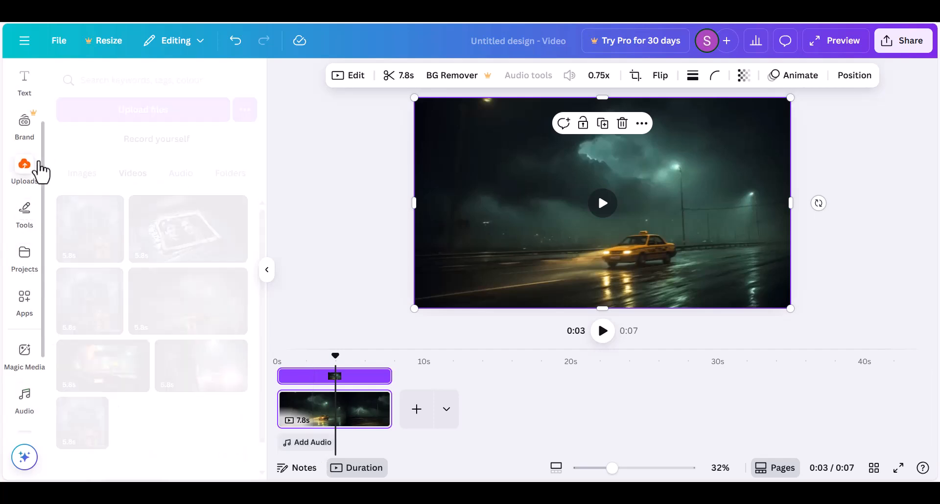
{"action": "left_click", "coordinate": [182, 173]}
{"action": "left_click_drag", "start_coordinate": [128, 226], "coordinate": [315, 447]}
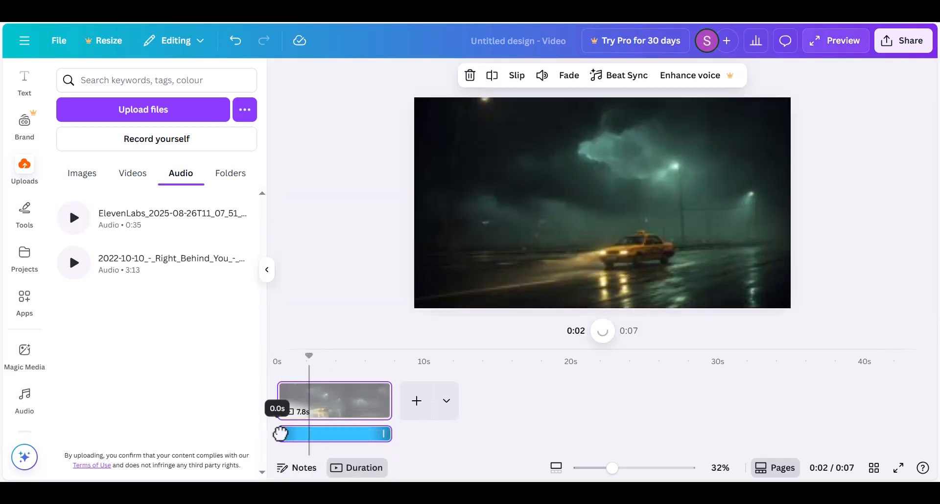